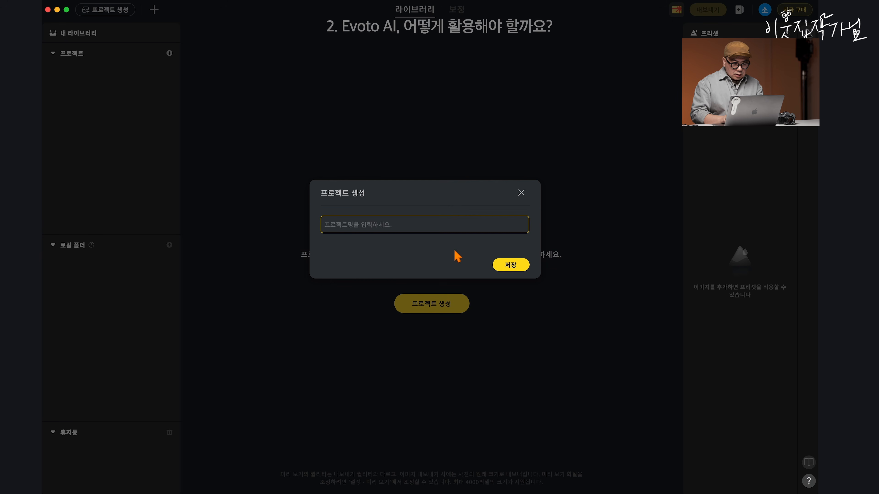
Step: Create the project "Evoto Test 0513" and import the desktop folder "Evoto AI Sample" into it
type("t 0513")
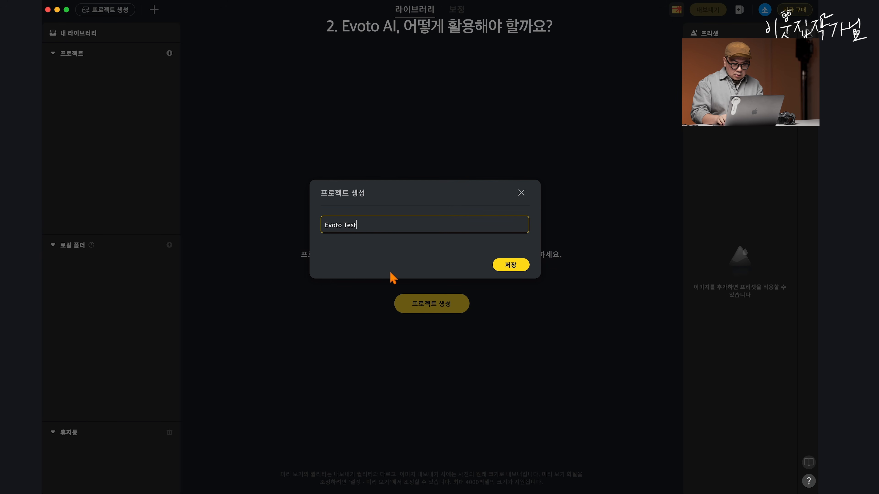
left_click(510, 265)
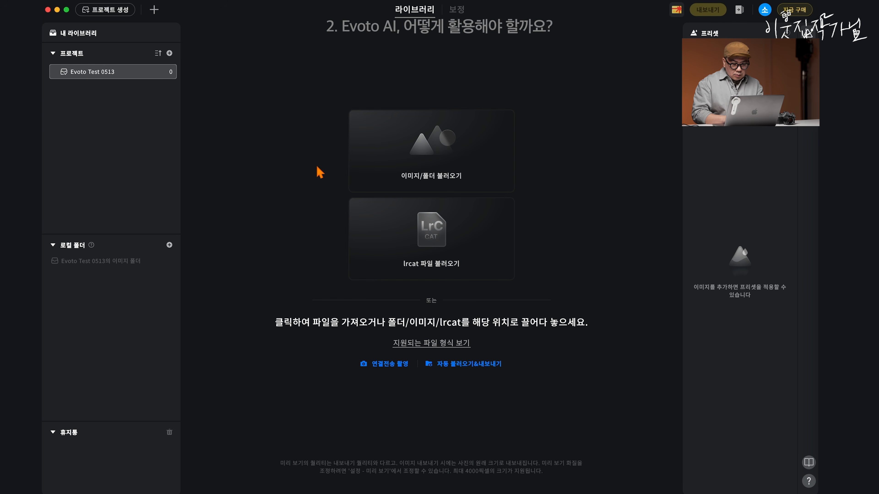
left_click(465, 158)
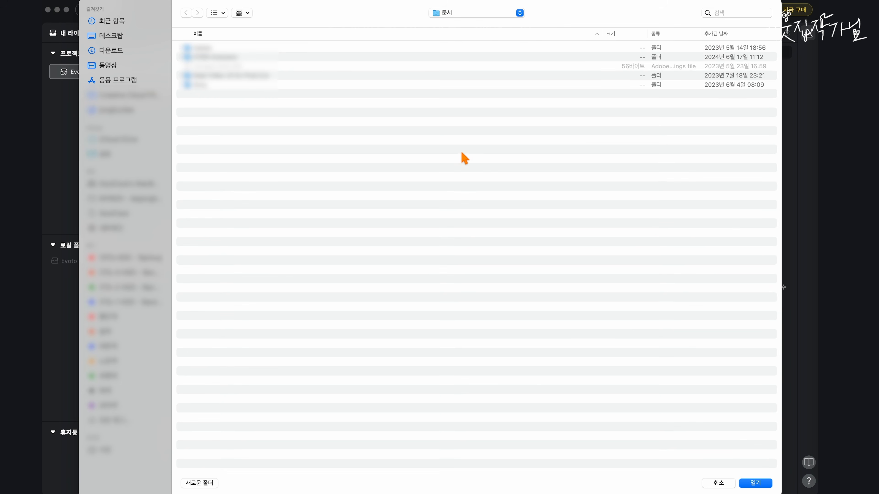
left_click(112, 38)
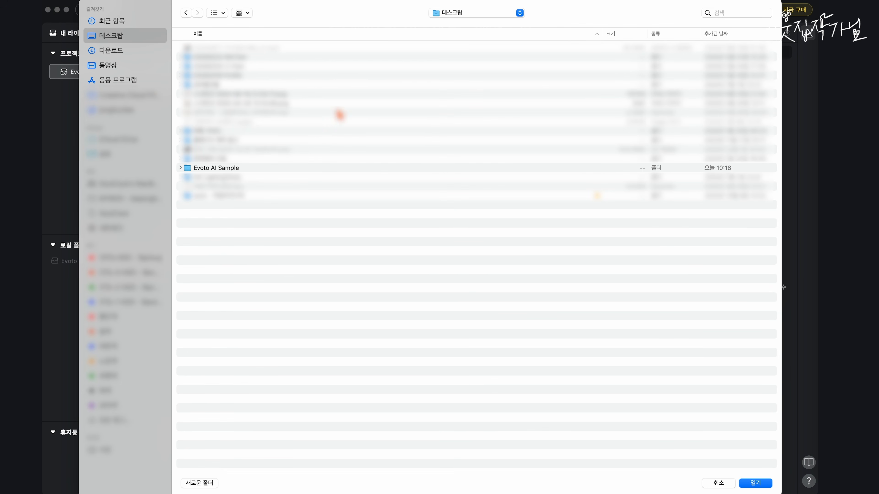
left_click(222, 170)
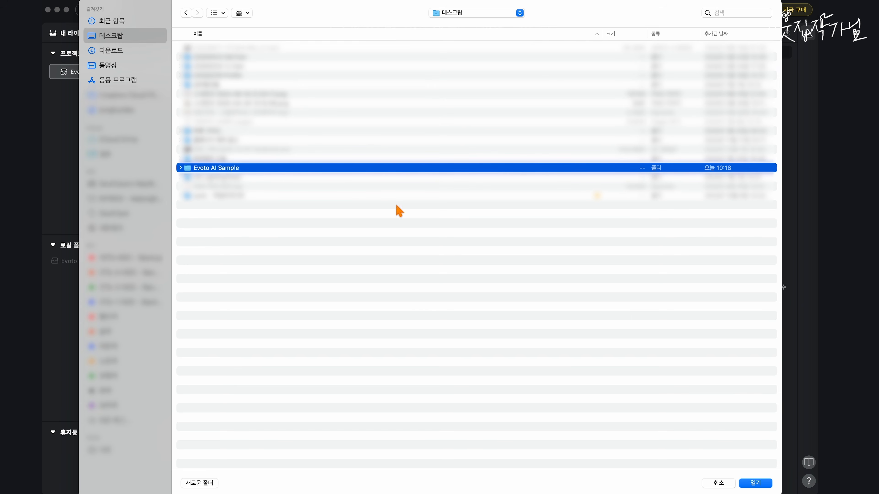
left_click(756, 485)
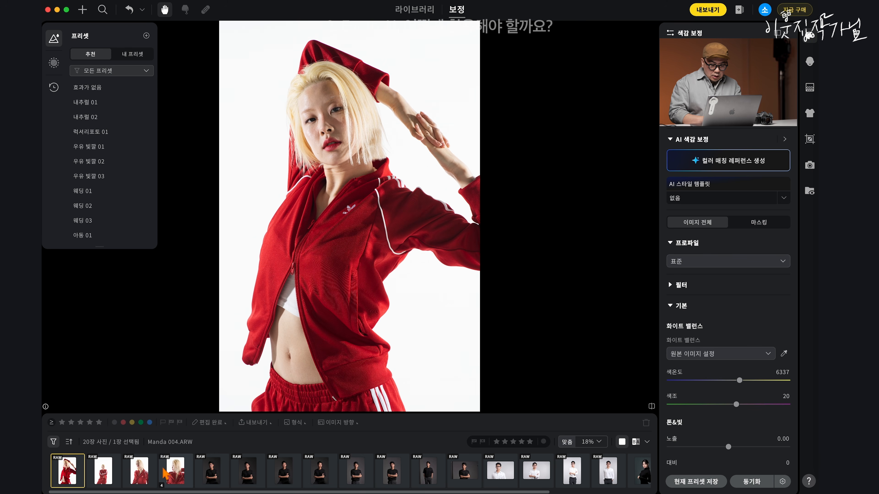
Step: Set the shadows (어두운 영역) of the portrait MJ 005.ARW to 47
scroll(165, 474, "right", 5)
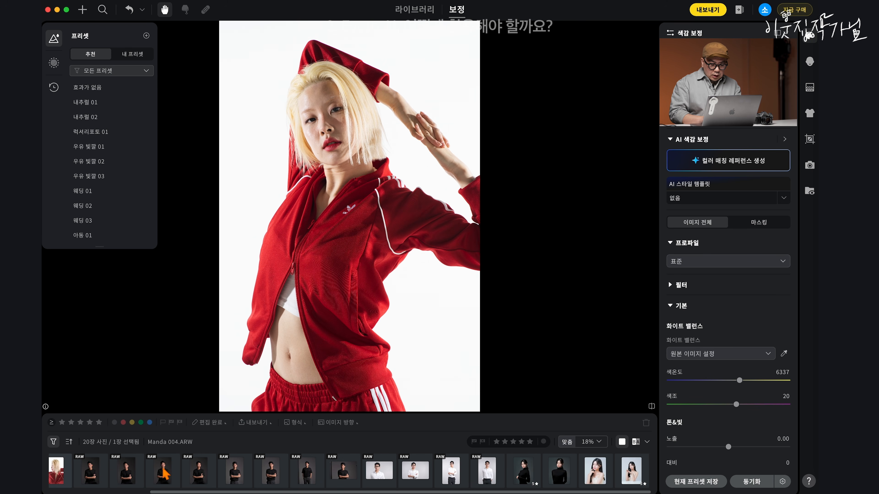
scroll(164, 475, "left", 5)
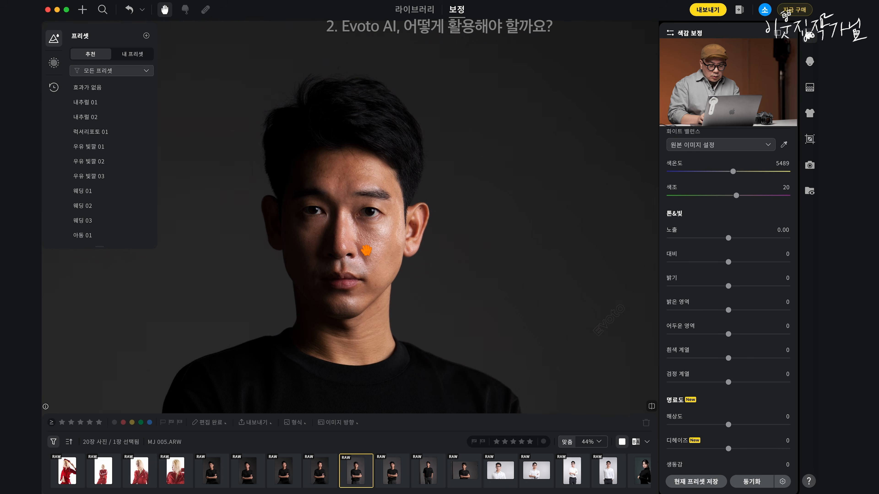
scroll(366, 250, "up", 5)
scroll(366, 250, "up", 1)
left_click_drag(389, 264, 444, 226)
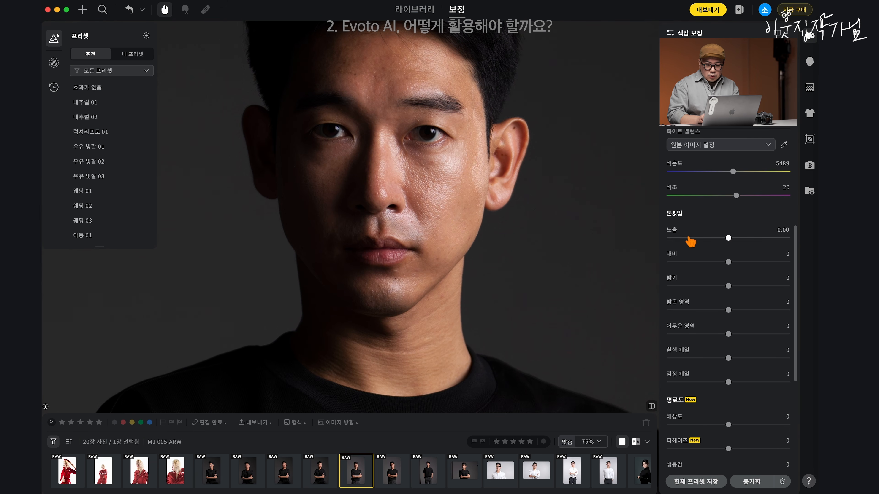
left_click_drag(492, 181, 494, 196)
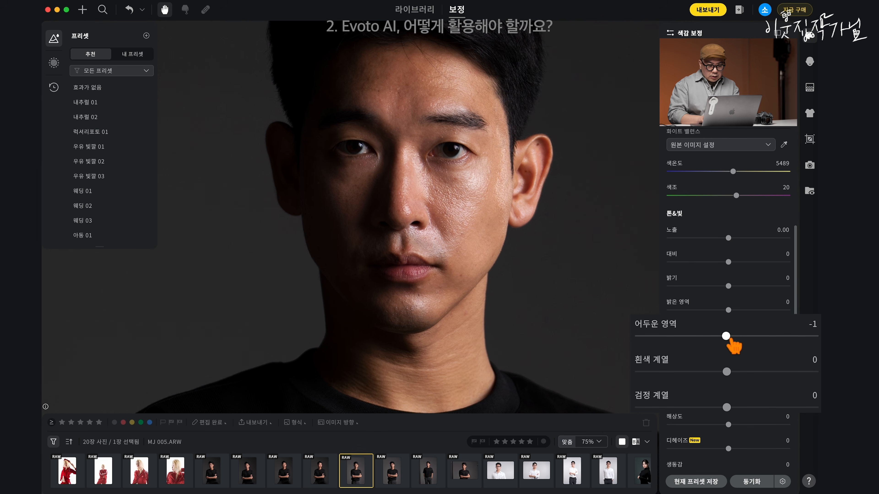
left_click_drag(731, 339, 773, 348)
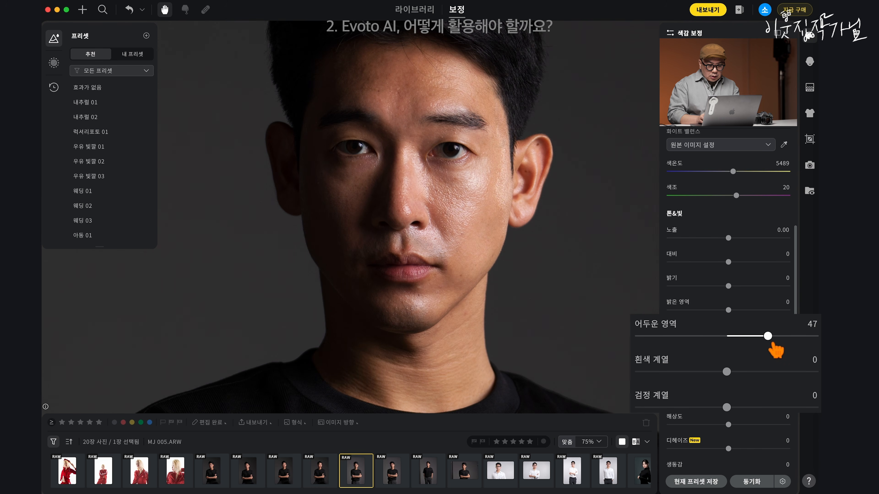
Step: Compare the portrait before and after the shadow edit, and examine both the face up close and the whole figure
left_click_drag(543, 270, 504, 270)
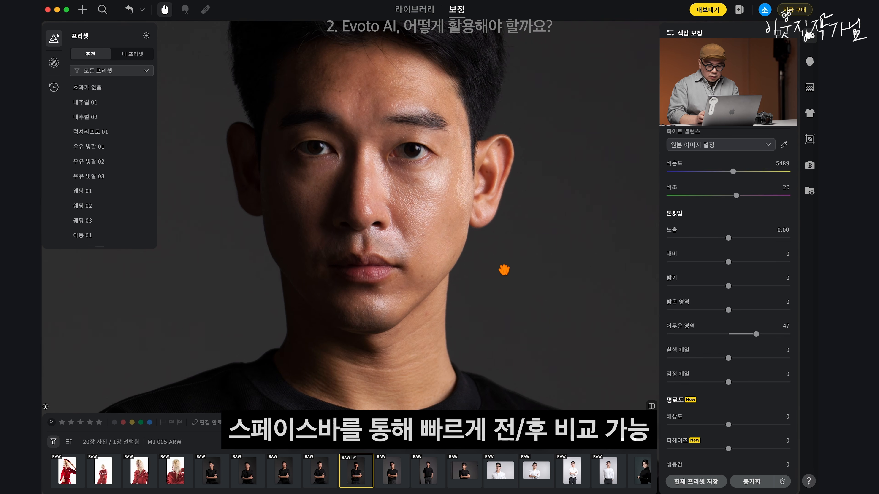
key("space")
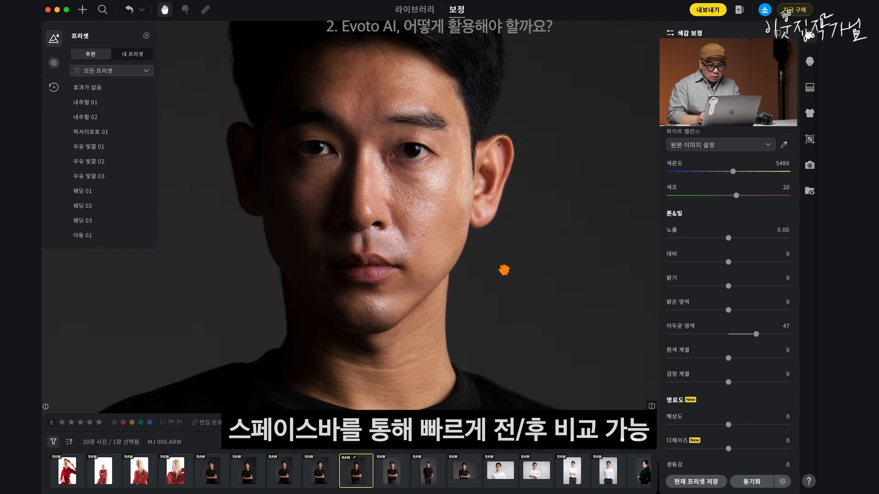
key("space")
key("space")
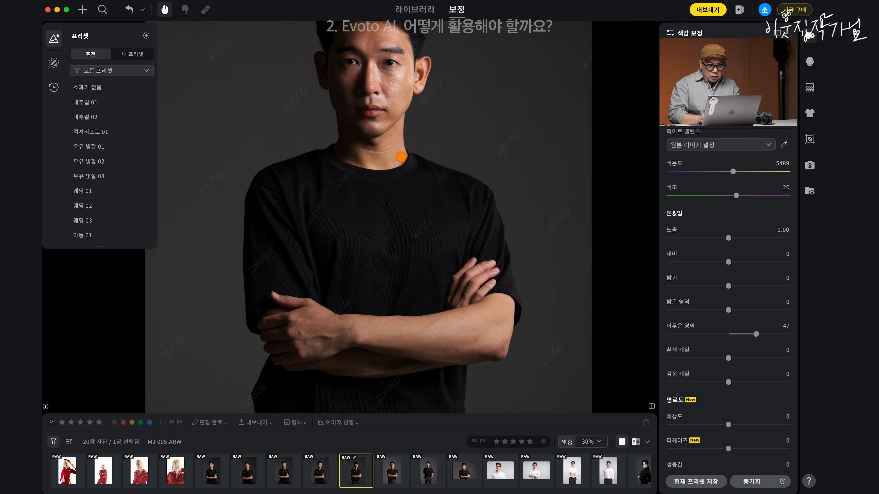
scroll(402, 157, "down", 3)
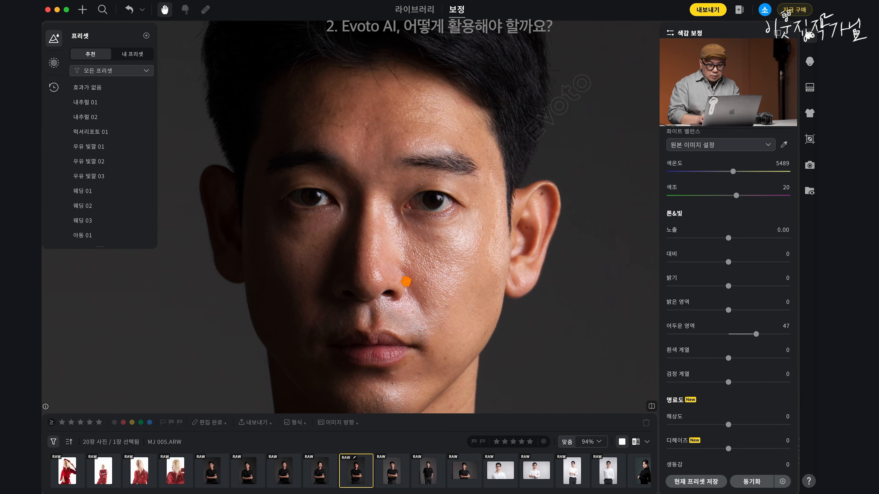
left_click_drag(405, 281, 405, 221)
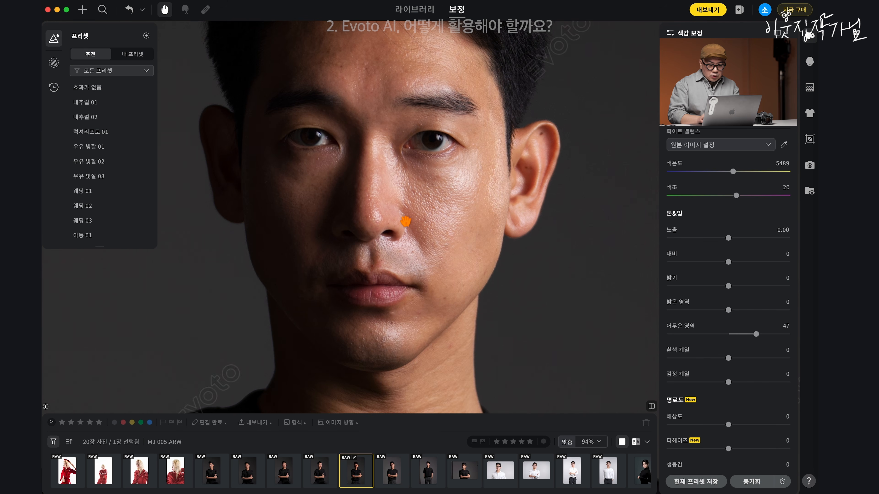
scroll(406, 221, "down", 5)
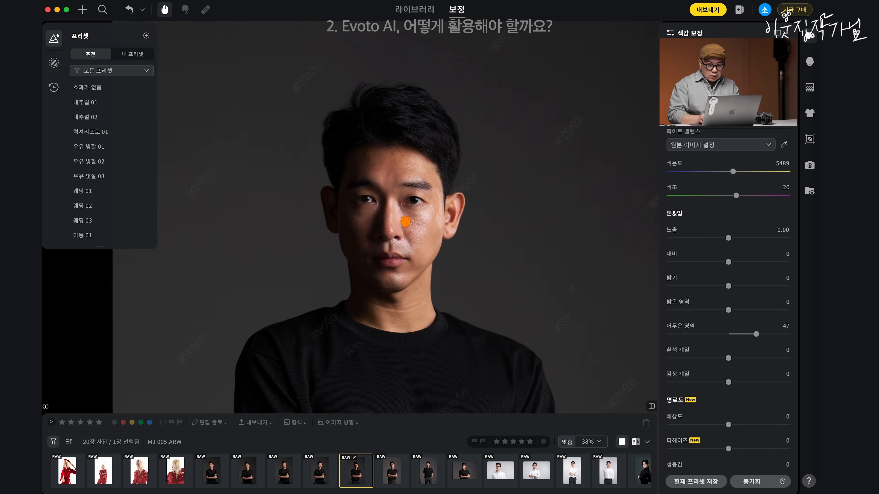
scroll(392, 187, "down", 1)
left_click_drag(398, 207, 395, 182)
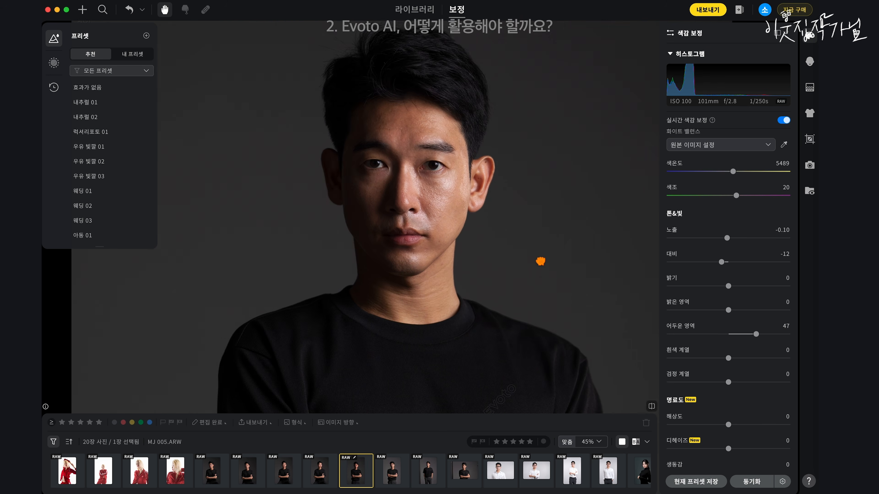
left_click_drag(540, 262, 503, 201)
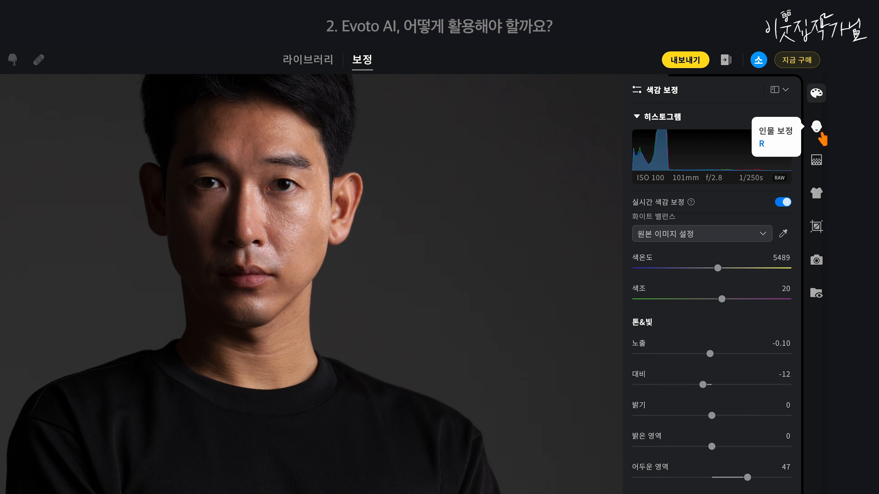
Step: Open the male portrait retouching settings and set facial blemish removal (얼굴 잡티 제거) to 100
left_click(816, 128)
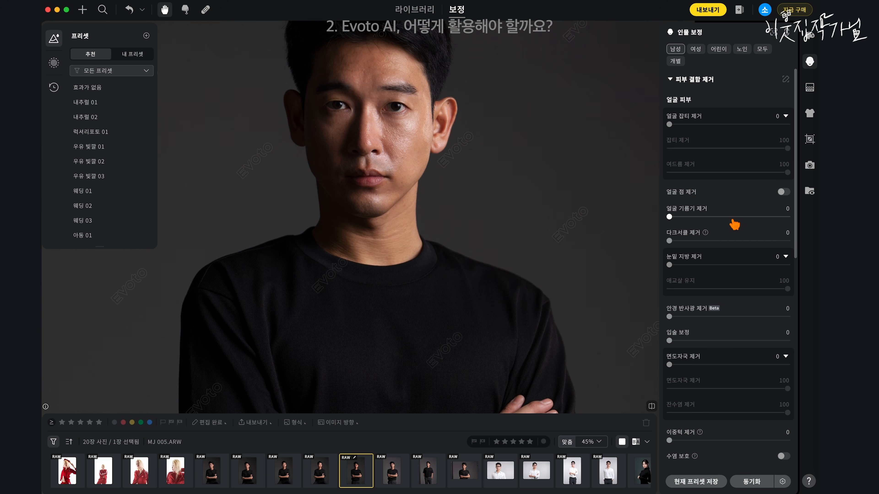
scroll(719, 336, "down", 10)
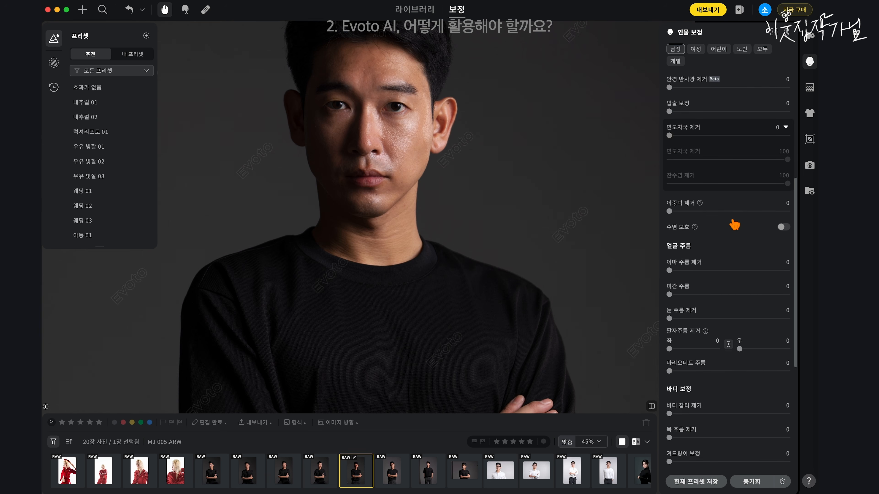
scroll(737, 173, "up", 10)
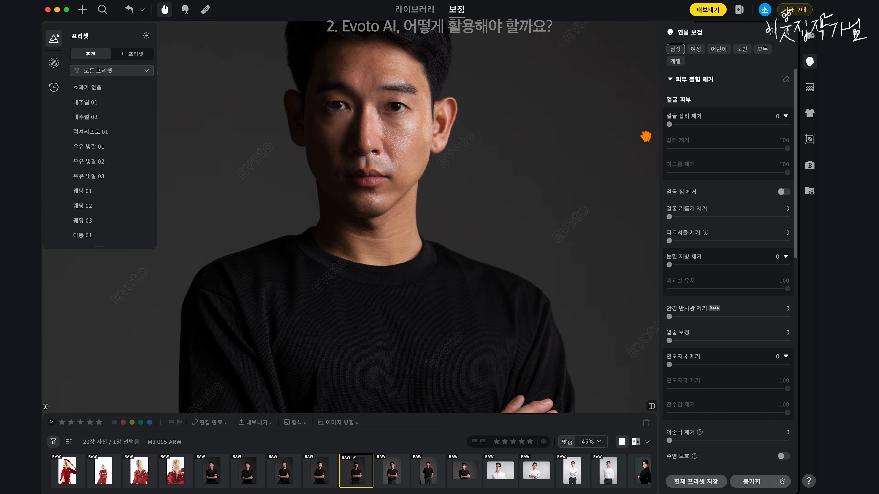
scroll(392, 149, "up", 3)
scroll(392, 149, "up", 3)
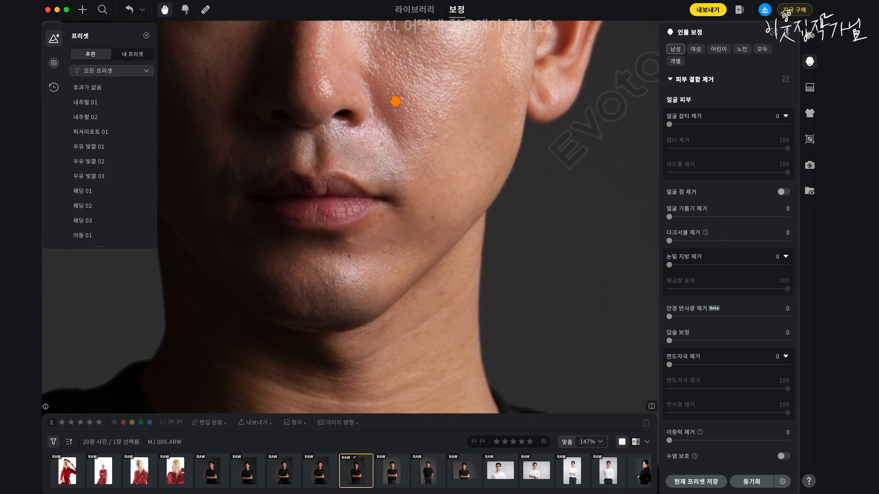
scroll(420, 255, "down", 2)
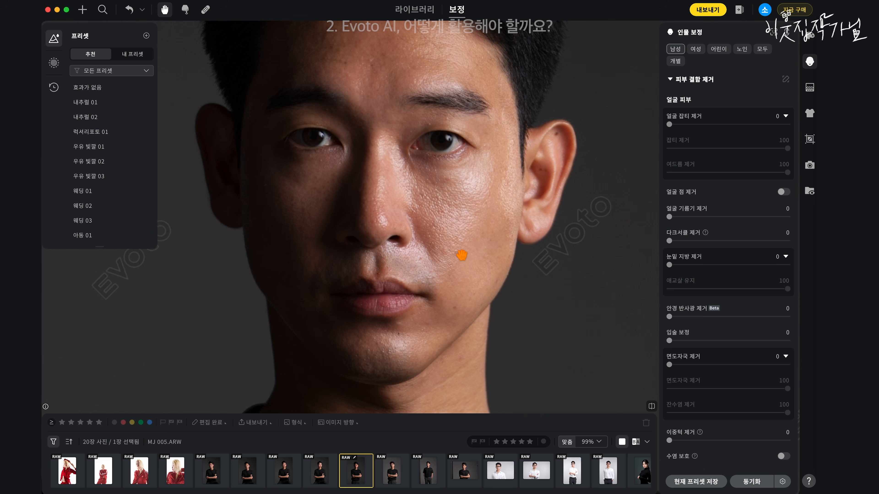
left_click_drag(481, 199, 452, 219)
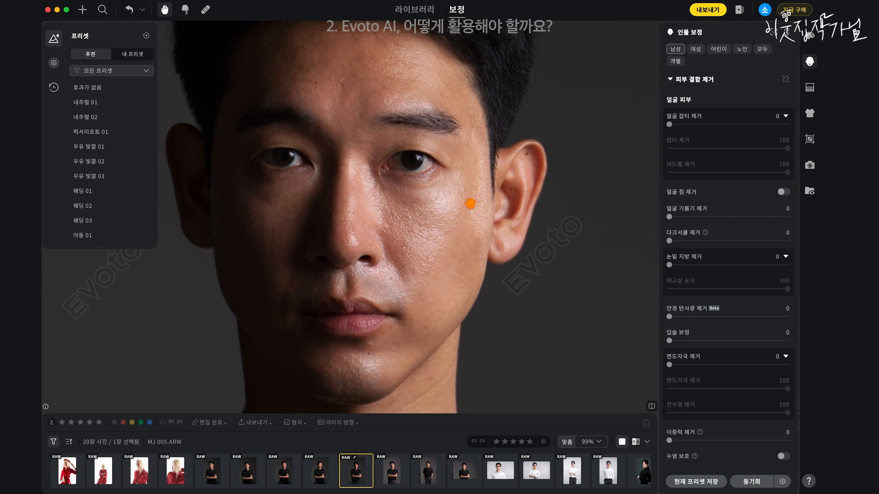
left_click_drag(705, 119, 800, 121)
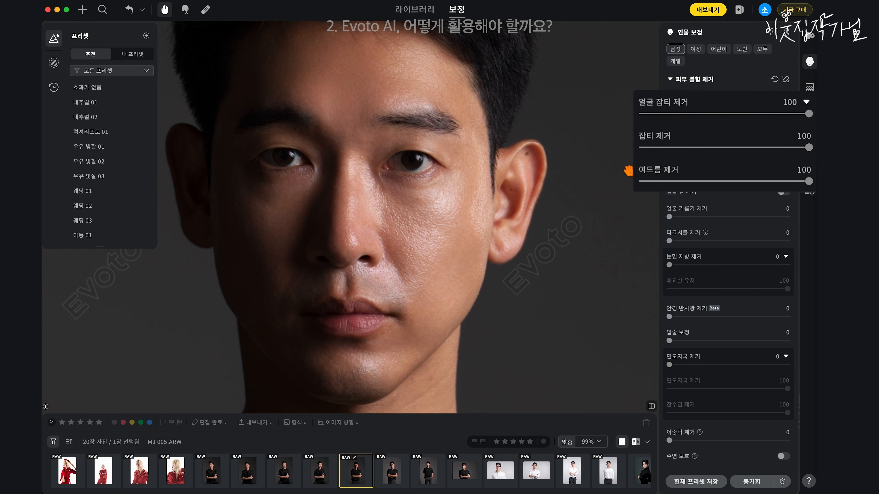
Step: Lower facial blemish removal to 0 and restore it to 100 to compare the skin up close
left_click(754, 125)
left_click_drag(757, 130, 654, 131)
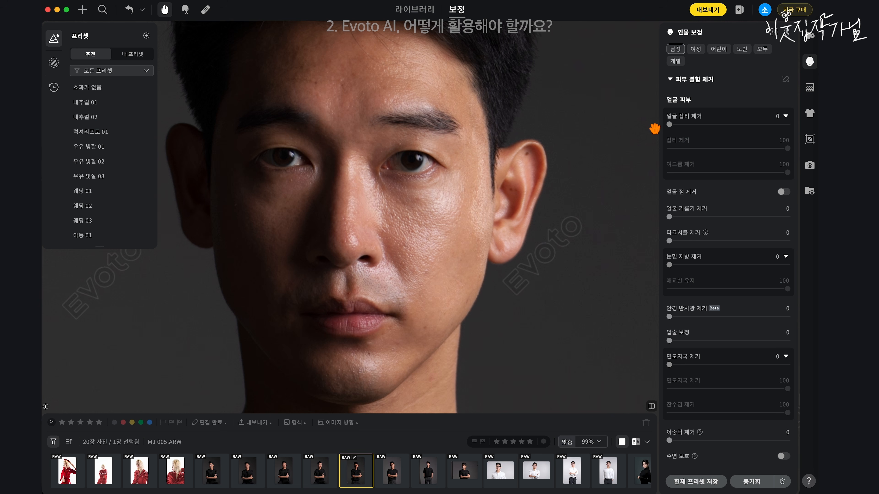
left_click_drag(683, 129, 789, 125)
scroll(357, 133, "up", 5)
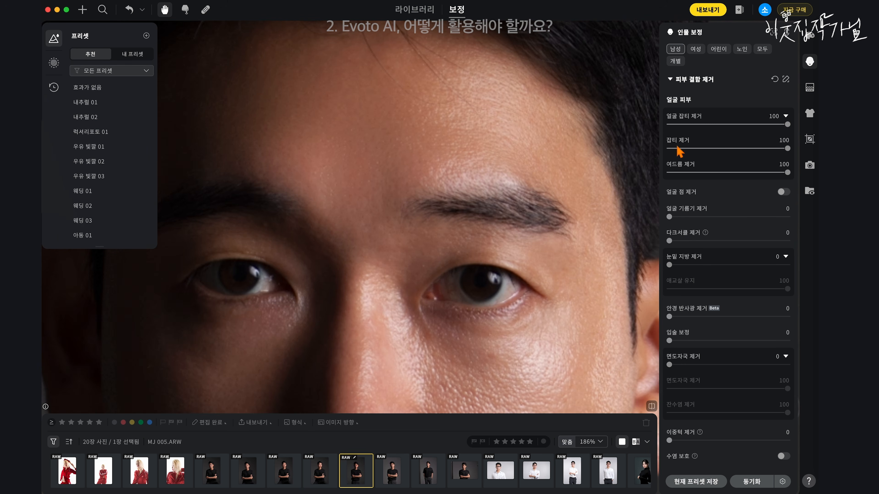
Step: Set facial oil removal (얼굴 기름기 제거) to 100 and compare the face with the original
scroll(440, 264, "down", 5)
scroll(440, 264, "down", 2)
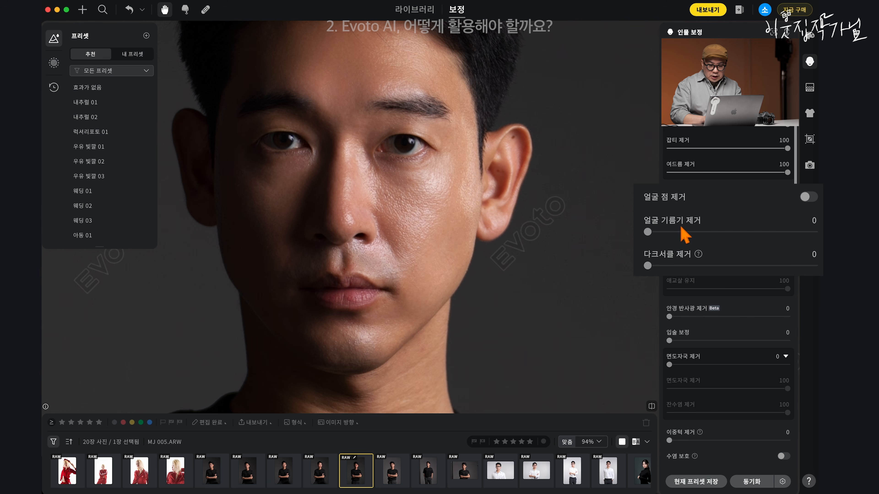
left_click_drag(649, 233, 813, 232)
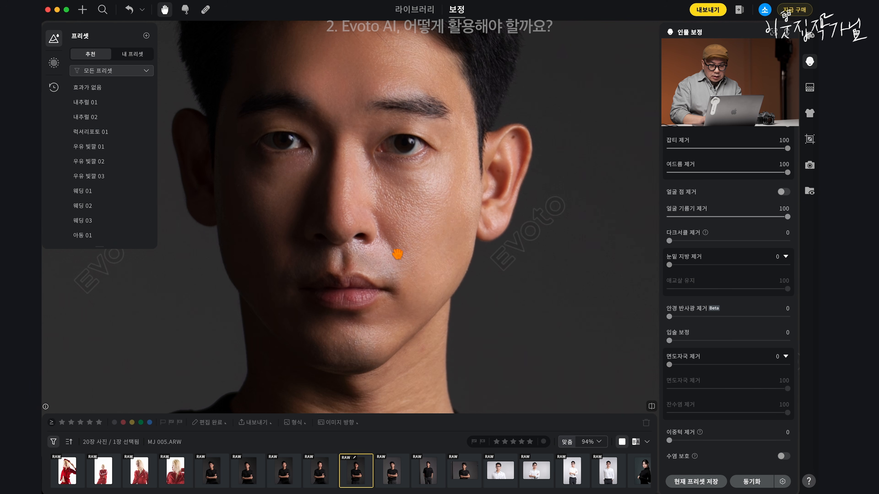
key("backslash")
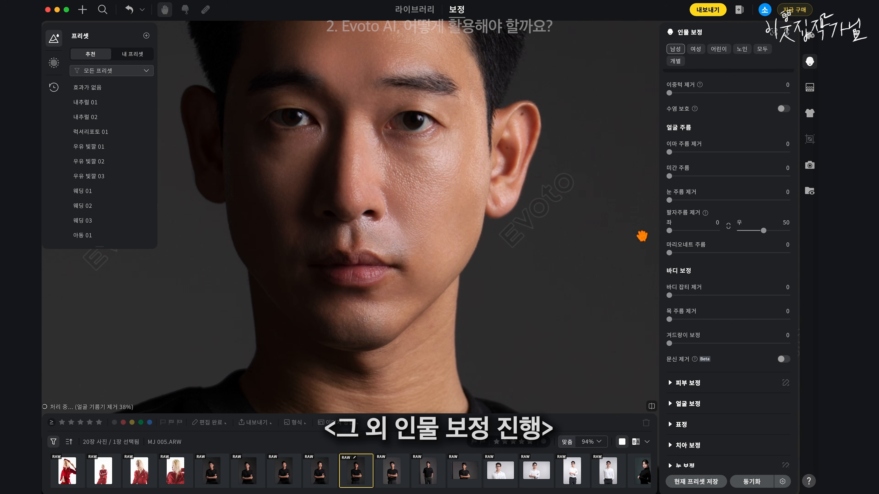
Step: Apply nasolabial fold removal (팔자주름 제거) to the right side (우) and set neck wrinkle removal (목 주름 제거) to 99
left_click_drag(738, 231, 791, 232)
left_click(763, 231)
left_click_drag(567, 305, 557, 191)
left_click_drag(669, 320, 792, 320)
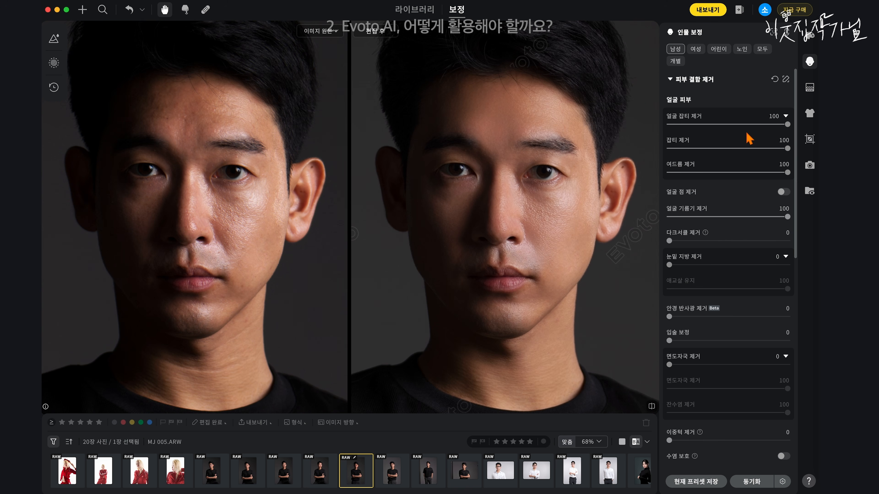
Step: Reduce the overall facial blemish removal, setting 잡티 제거 to 89 and acne removal (여드름 제거) to 10
left_click(756, 124)
left_click_drag(759, 127, 746, 128)
left_click_drag(735, 175, 685, 174)
Step: Set the right-side (우) nasolabial fold removal (팔자주름 제거) to 60
scroll(771, 173, "down", 5)
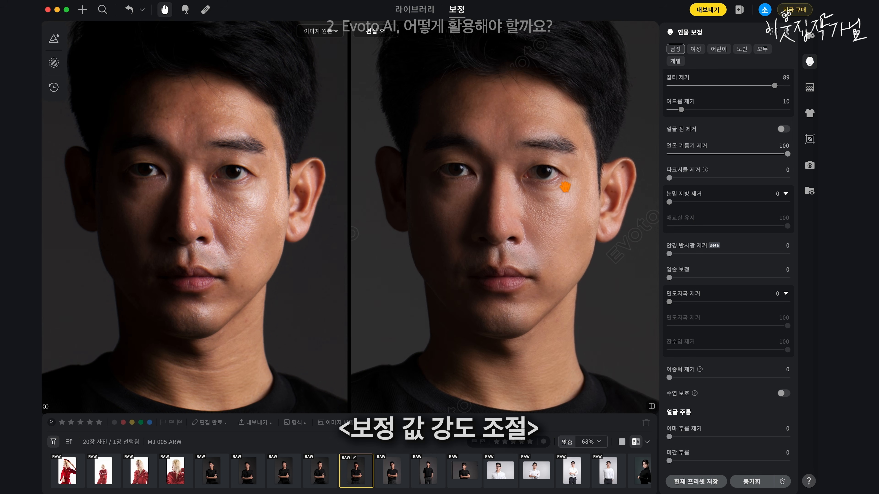
scroll(747, 194, "down", 5)
mouse_move(764, 299)
left_mouse_down()
mouse_move(756, 298)
mouse_move(768, 300)
left_mouse_up()
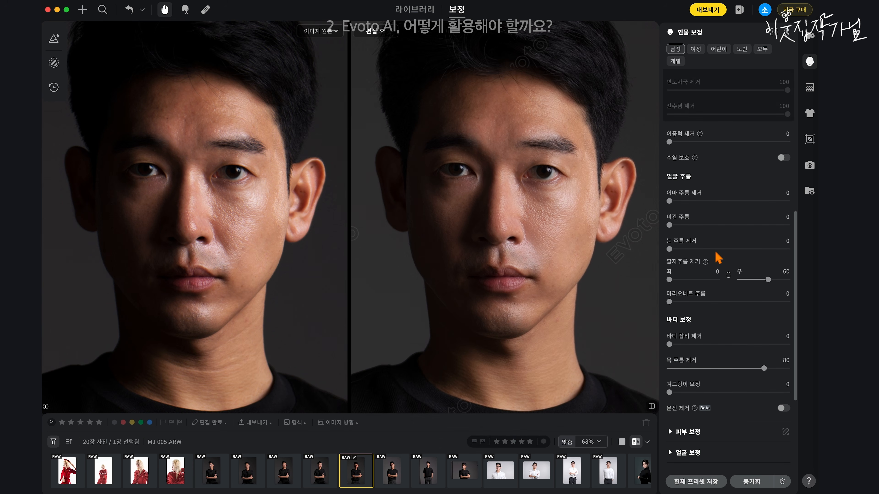
scroll(715, 253, "up", 2)
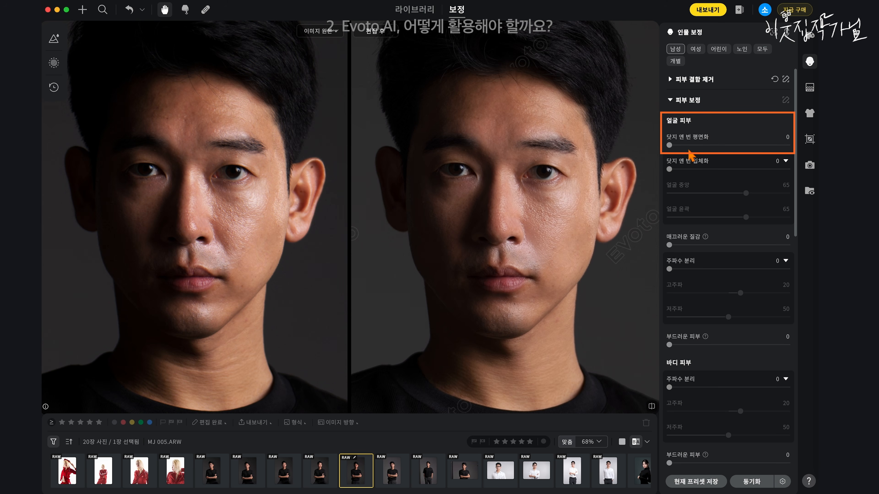
Step: Set dodge-and-burn flattening (닷지 앤 번 평면화) to 100, smooth texture (매끄러운 질감) to 52 and soft skin (부드러운 피부) to 50 for the face
left_click(673, 146)
left_click_drag(673, 146, 807, 146)
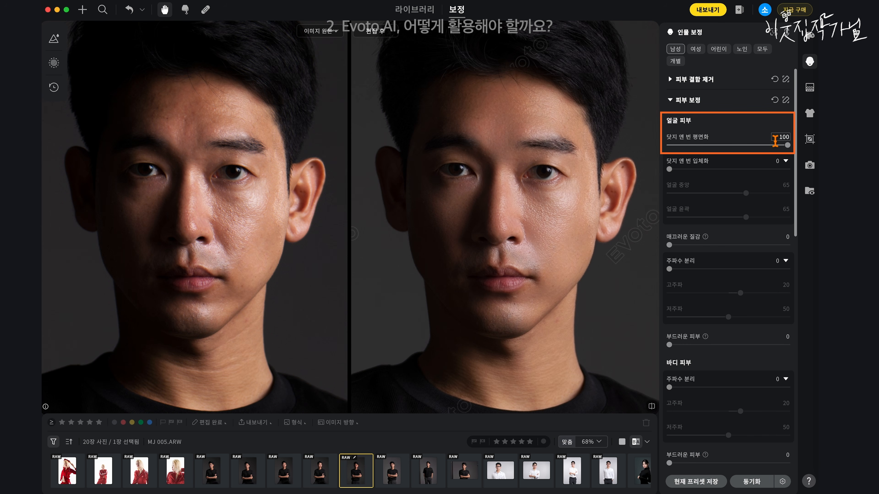
left_click_drag(706, 246, 792, 247)
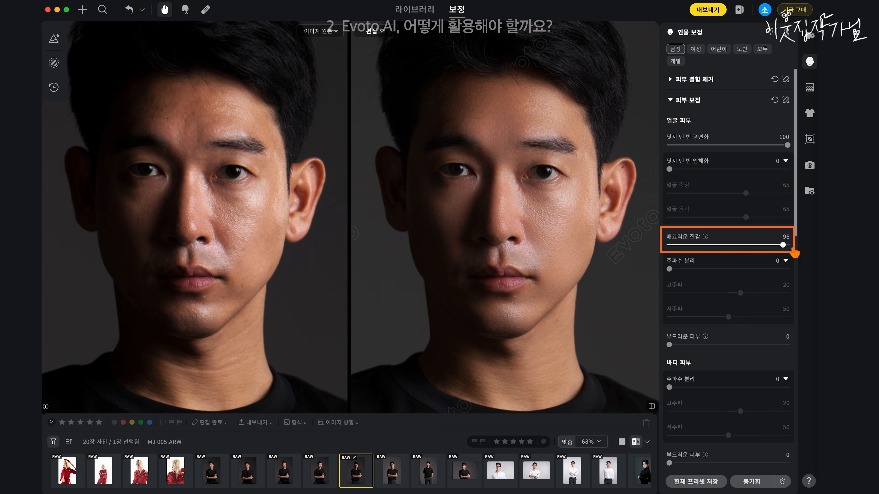
left_click_drag(749, 246, 733, 246)
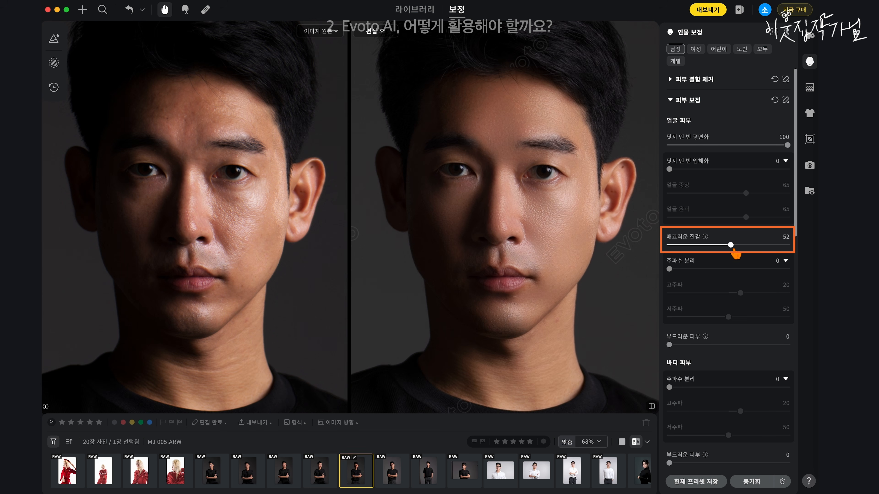
left_click(724, 345)
left_click_drag(726, 350, 736, 351)
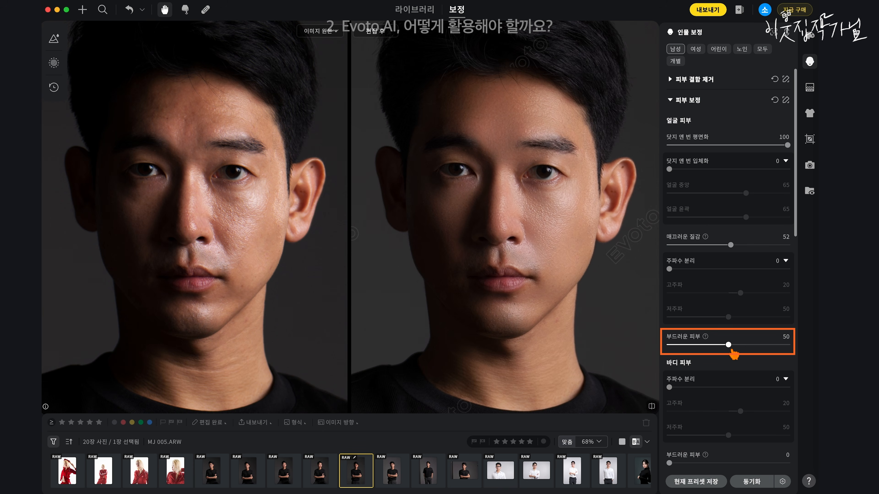
Step: Choose the peach skin tone (피부톤 선택), try its amount (양) at 33, and check the face up close
scroll(727, 359, "down", 10)
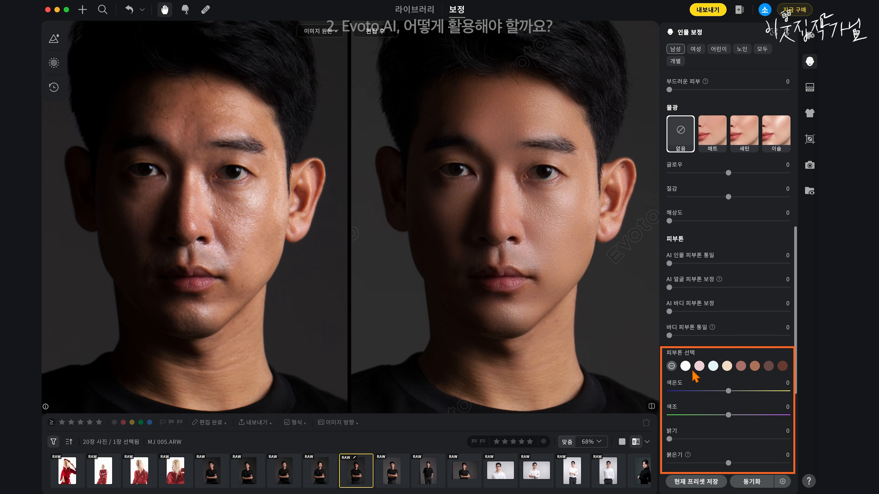
left_click(686, 366)
left_click(727, 366)
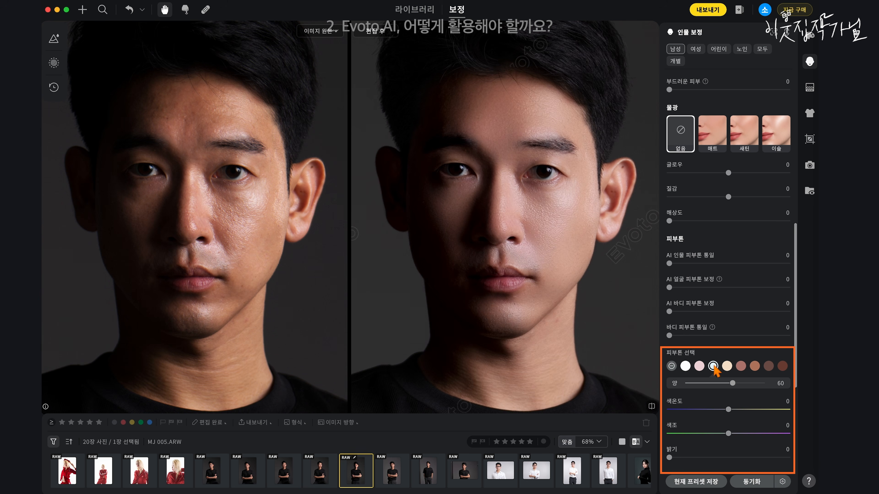
left_click_drag(732, 383, 720, 383)
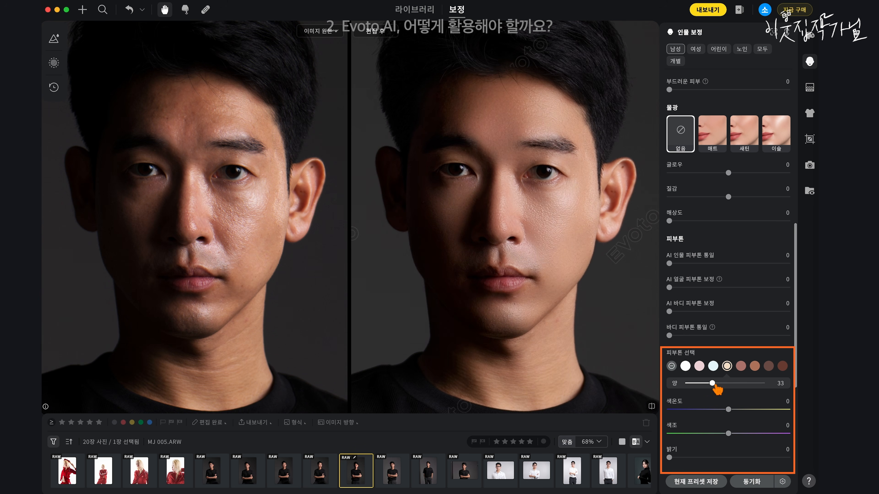
scroll(689, 312, "up", 10)
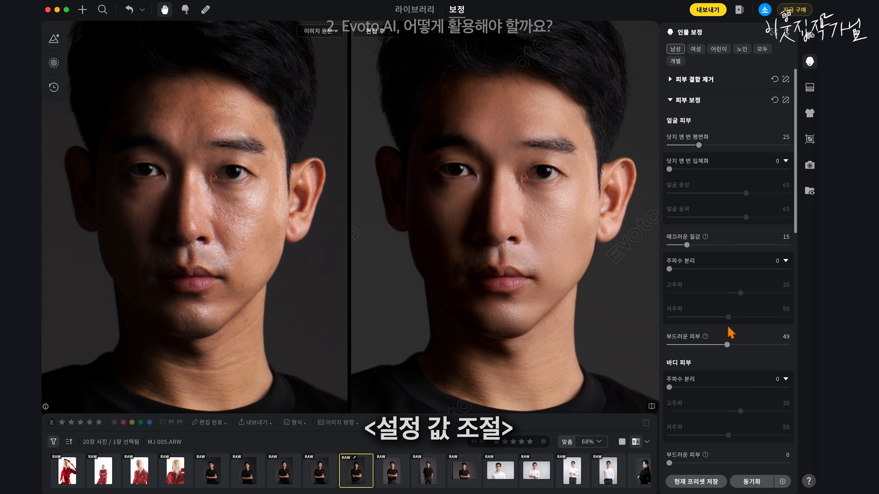
scroll(678, 256, "down", 8)
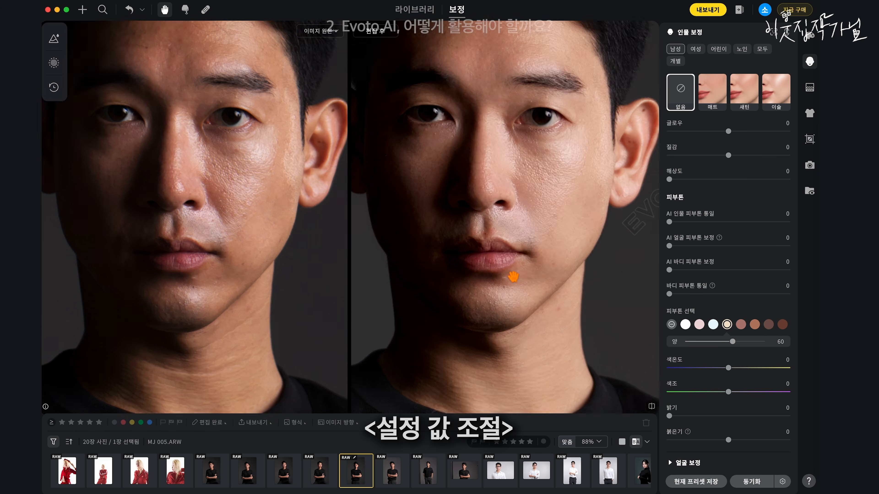
scroll(734, 298, "down", 8)
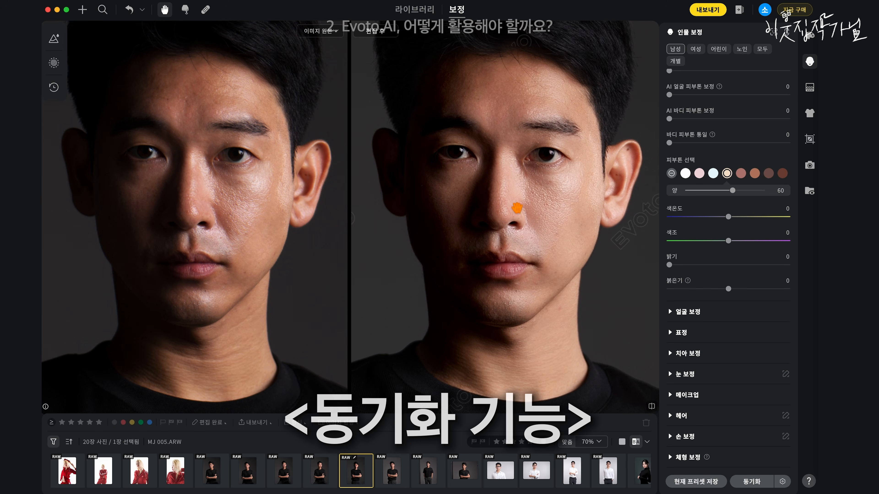
Step: Look through the other dark-background male portraits from MJ 004 back to MJ 001.ARW and return to MJ 005.ARW
left_click(323, 472)
key("Left")
key("Left")
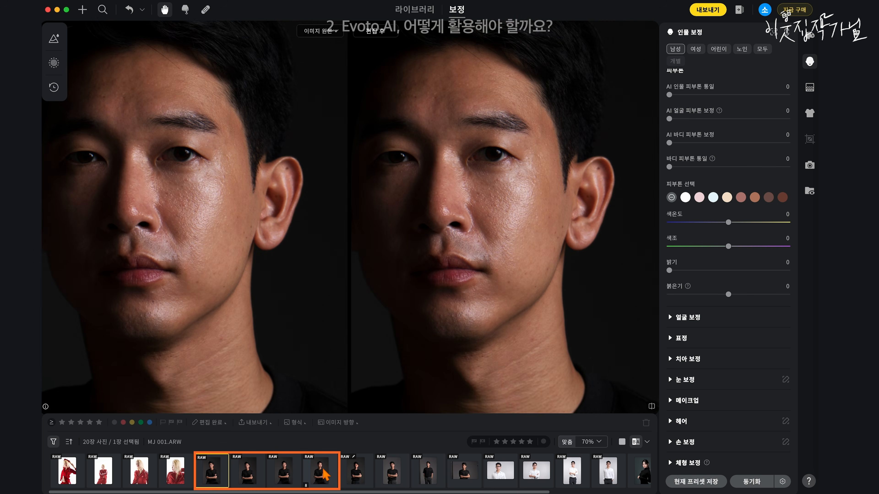
key("Right")
key("Right")
key("Right")
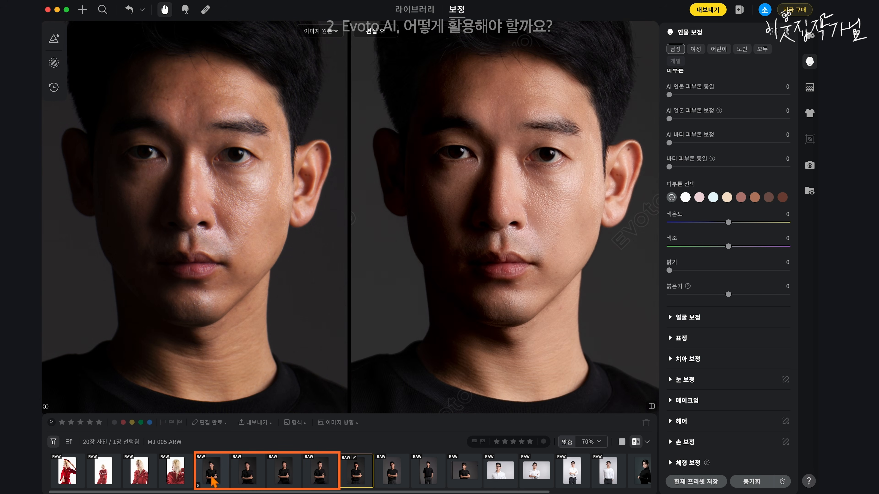
Step: Select MJ 001 to MJ 004 together with MJ 005.ARW and synchronize its edits to them, leaving crop and rotation (크롭&회전) excluded
left_click(211, 476, "shift")
left_click(751, 482)
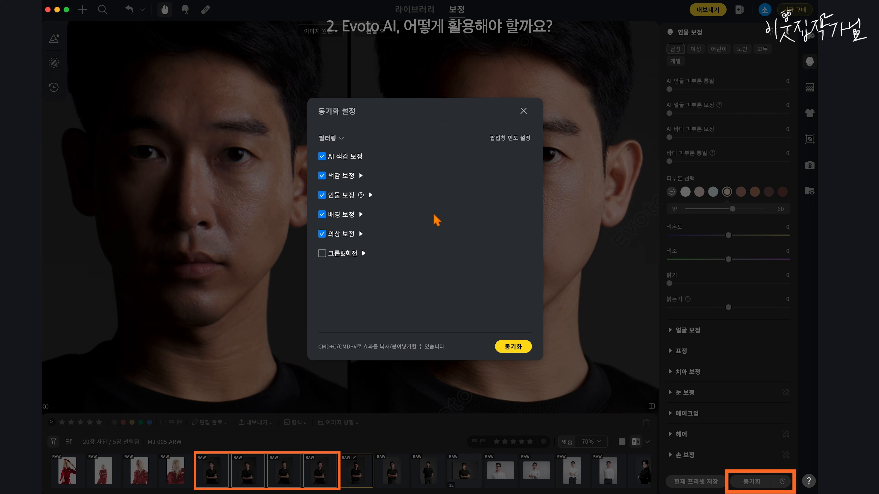
left_click(512, 346)
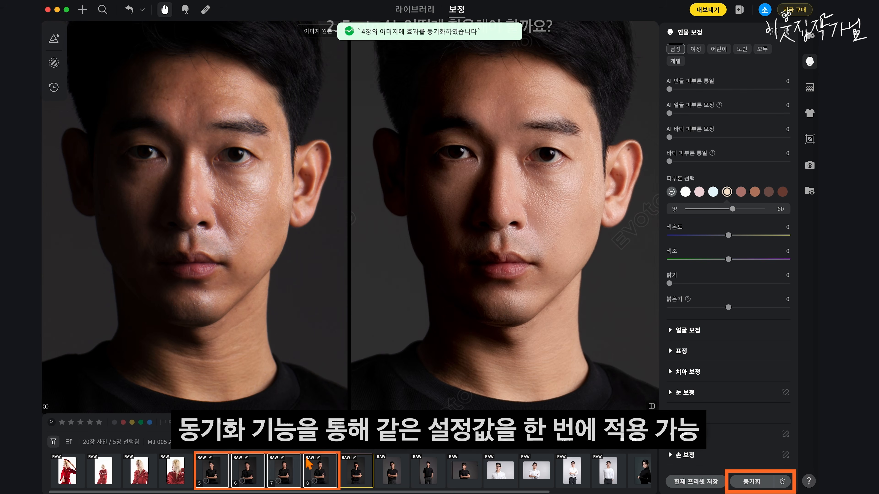
Step: Check the synchronized edits on MJ 004 and MJ 003, and review the skin correction (피부 보정) values of MJ 005.ARW
left_click(325, 479)
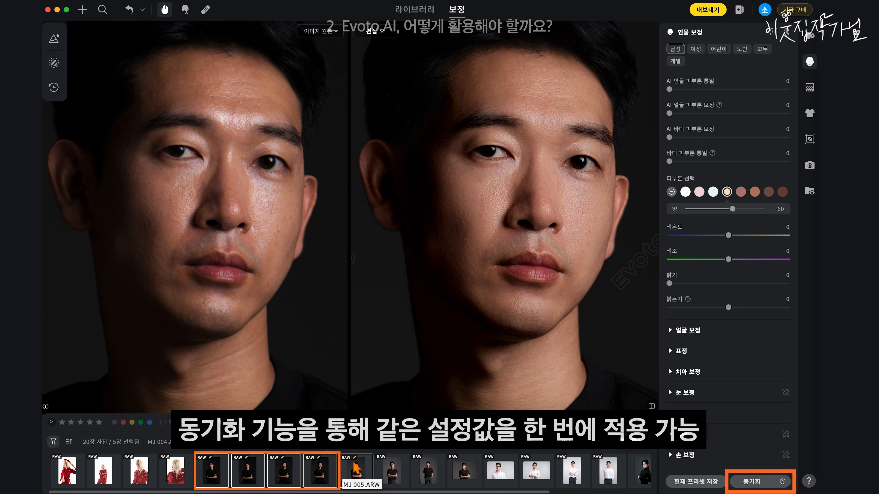
key("Left")
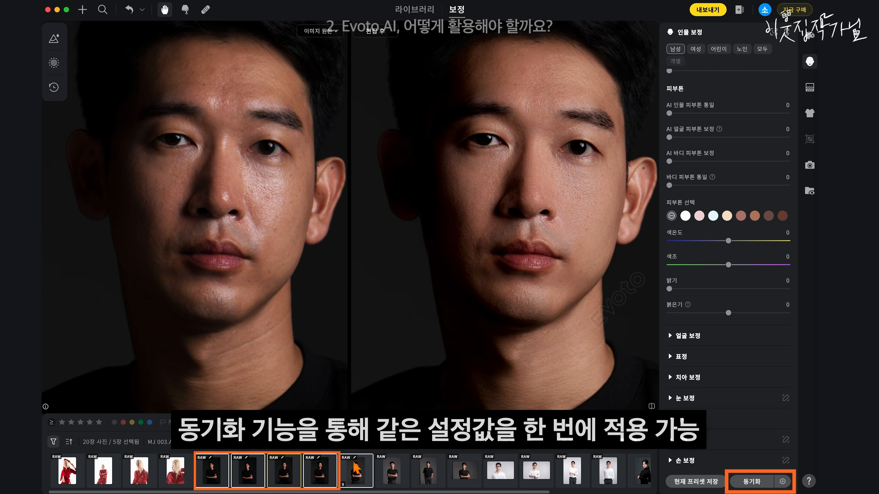
left_click(354, 466)
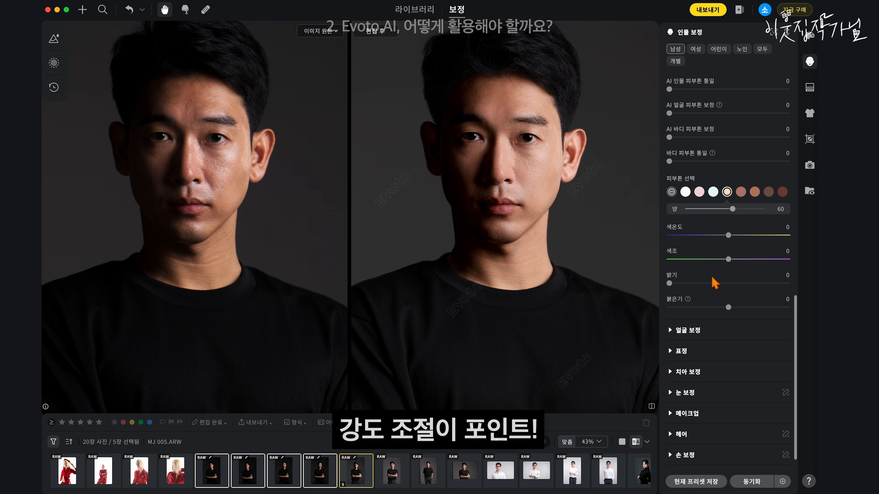
scroll(715, 283, "up", 15)
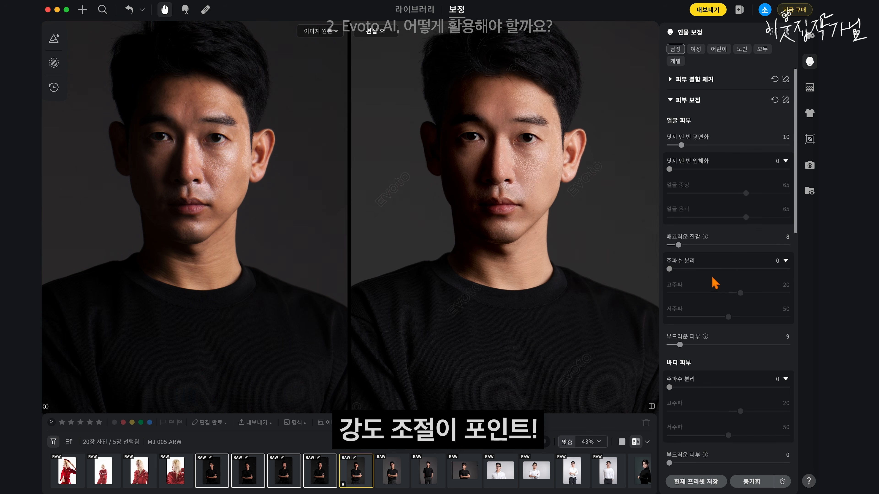
scroll(714, 283, "down", 10)
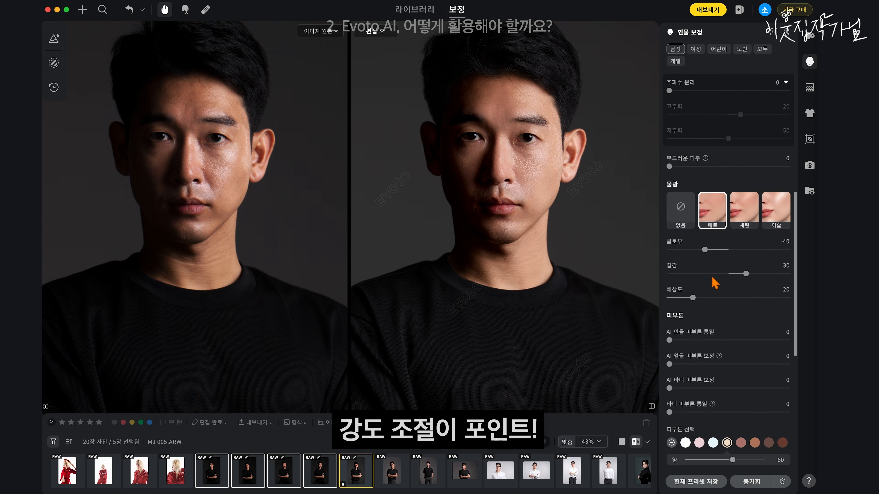
scroll(712, 280, "up", 10)
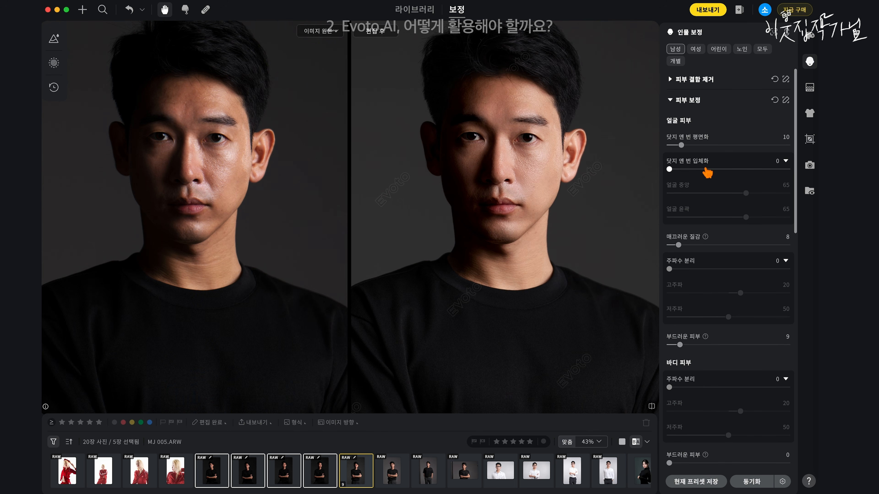
left_click(682, 100)
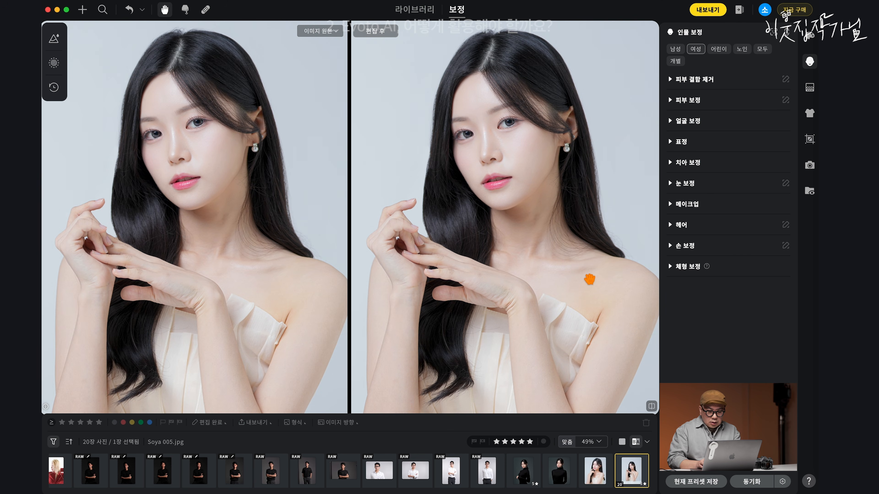
left_click_drag(585, 276, 582, 273)
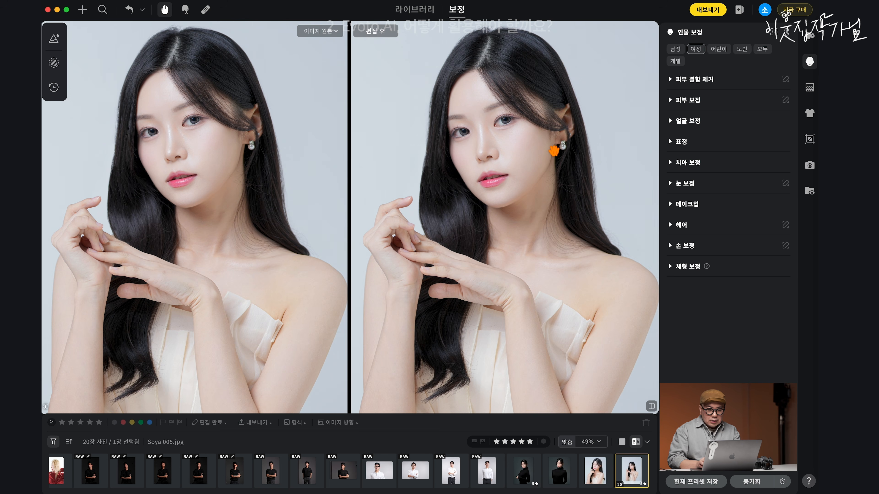
Step: Set Soya 005.jpg's 3D face (3D 얼굴) up/down to 34, left/right to 39 and tilt to -35, and view the edited image alone
scroll(548, 142, "up", 3)
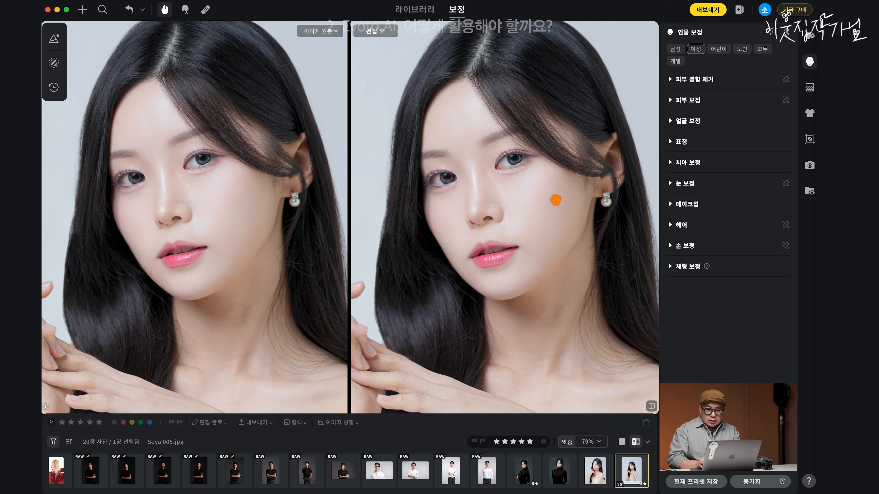
left_click(686, 122)
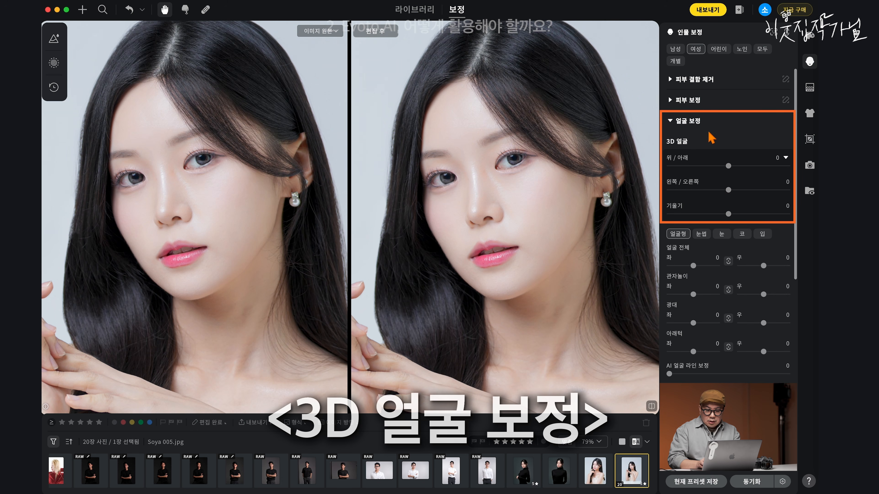
left_click_drag(730, 169, 755, 199)
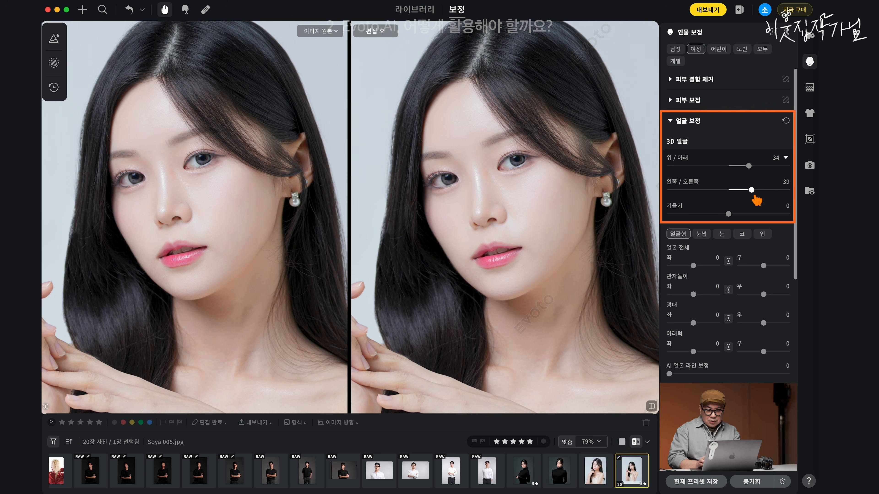
left_click_drag(731, 216, 709, 216)
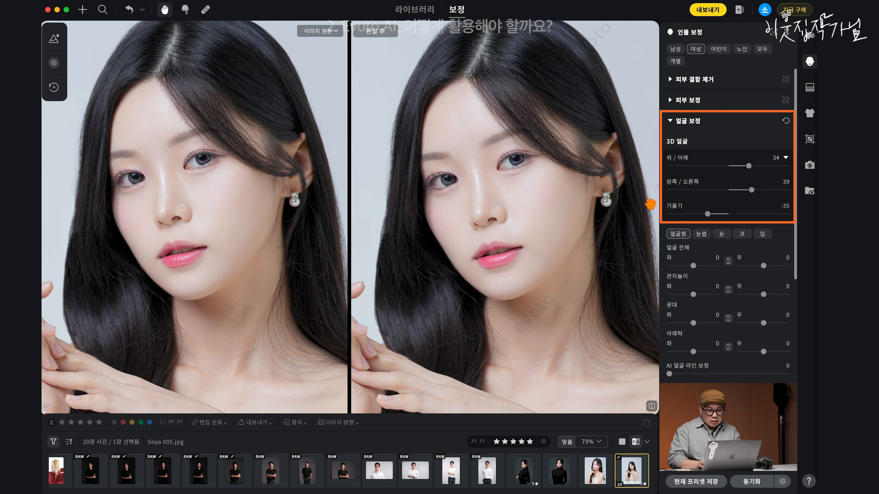
left_click(622, 441)
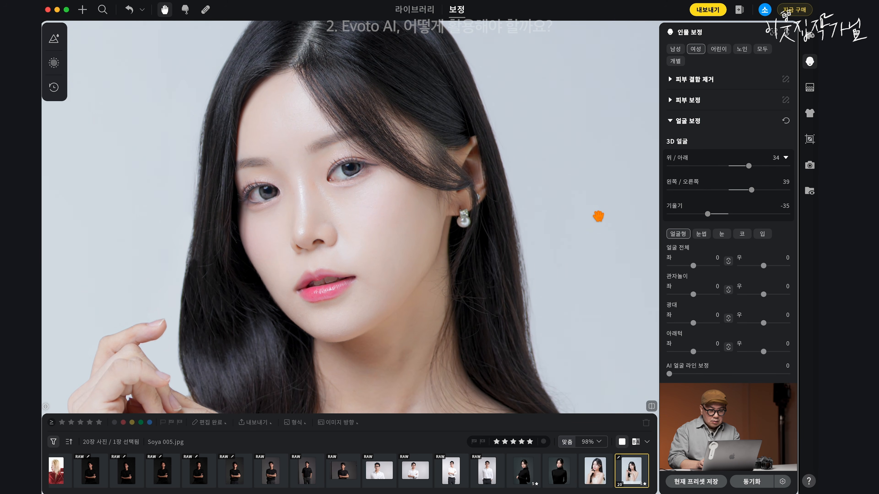
scroll(598, 216, "down", 5)
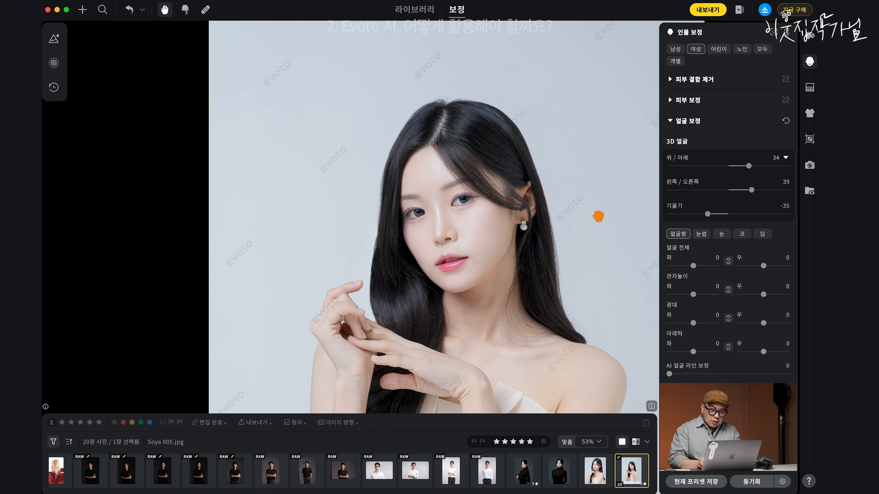
left_click_drag(598, 217, 512, 171)
Step: Adjust the woman's facial proportions, setting the mid-face (중앙부) to -28, and open the expression corrections (표정)
scroll(726, 249, "down", 6)
left_click_drag(728, 258, 714, 260)
left_click_drag(694, 289, 699, 290)
scroll(422, 157, "up", 3)
left_click_drag(422, 157, 423, 187)
left_click_drag(728, 364, 713, 366)
scroll(695, 353, "down", 5)
left_click(679, 333)
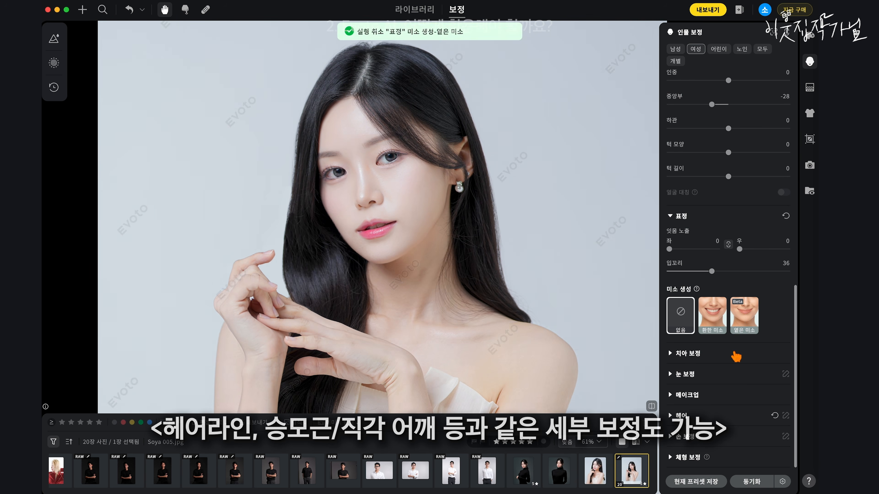
Step: Apply right-side (우) trapezius (승모근) and moderate square-shoulder (직각 어깨) body corrections, and compare the portrait with the original
left_click(689, 457)
scroll(716, 339, "down", 10)
scroll(411, 119, "down", 5)
left_click_drag(739, 270, 767, 270)
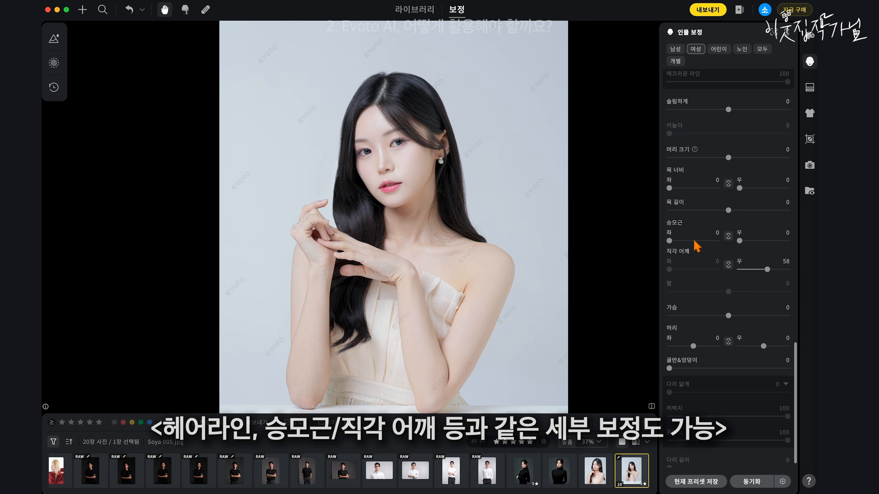
left_click_drag(740, 241, 768, 242)
left_click_drag(767, 270, 750, 271)
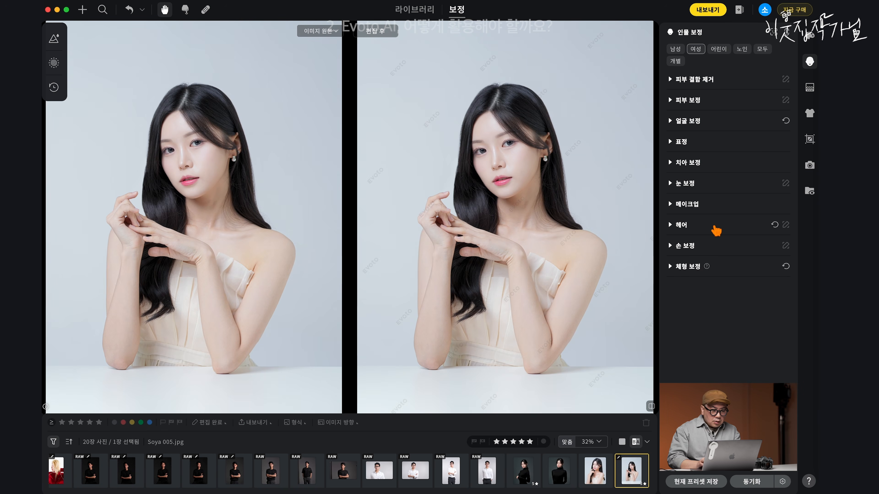
scroll(633, 178, "up", 3)
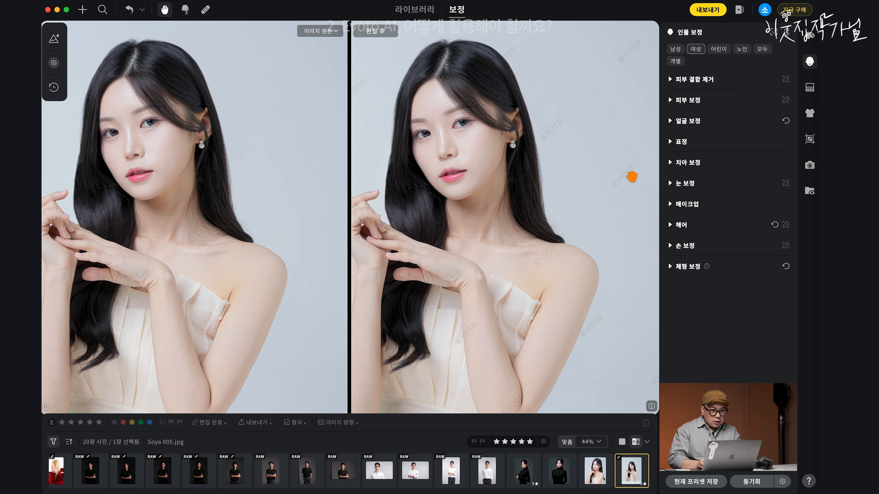
scroll(418, 266, "up", 2)
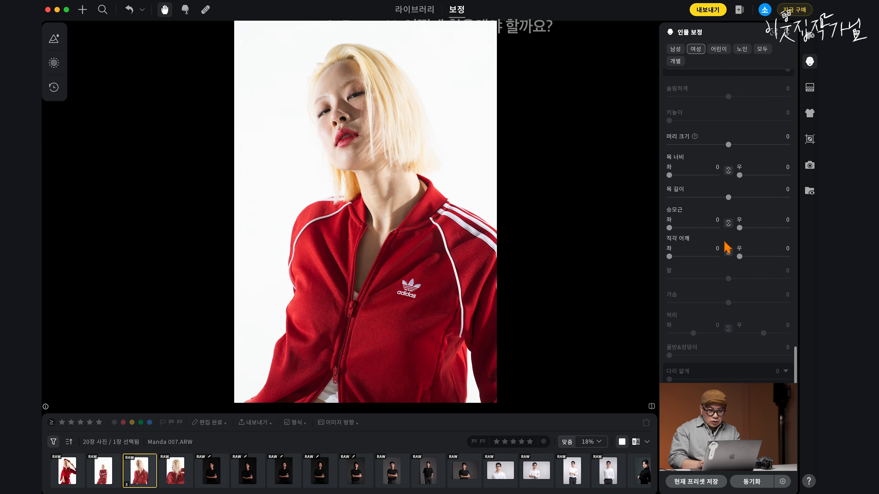
Step: Look through the red tracksuit photos from Manda 008.ARW back to Manda 006.ARW
left_click(179, 479)
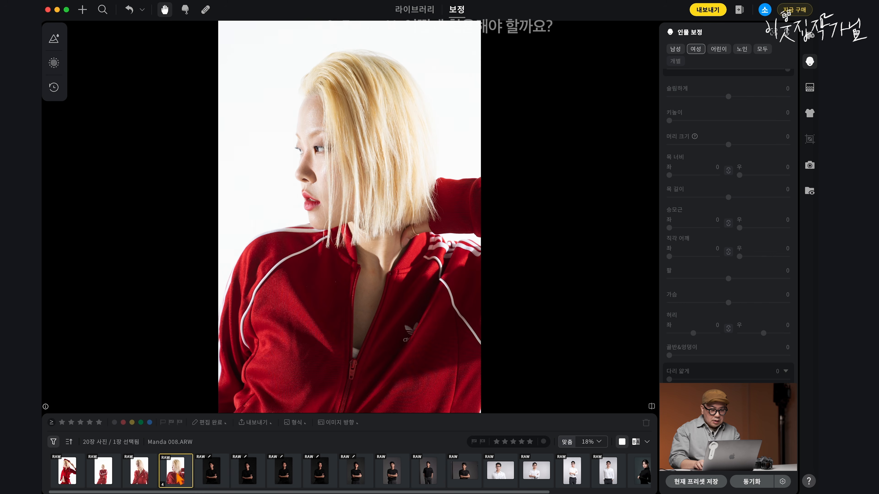
key("Left")
key("Left")
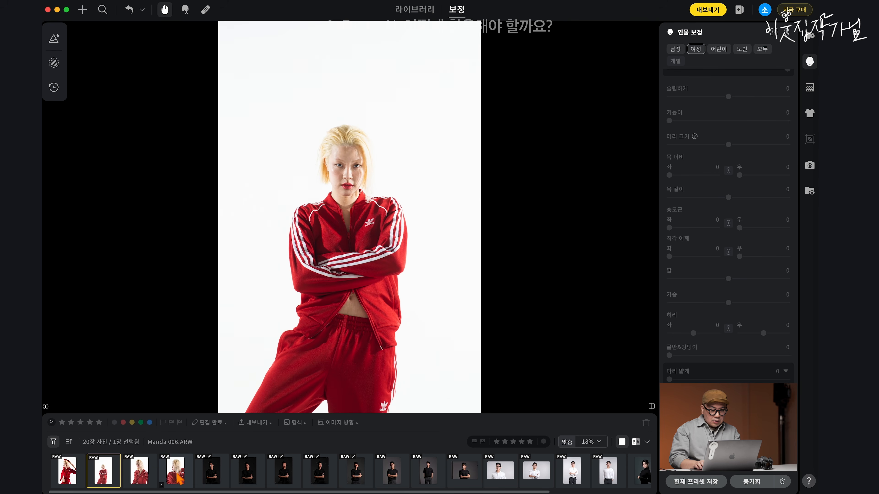
Step: Browse the red tracksuit photos up to Manda 008.ARW and return to Manda 004.ARW
key("Left")
key("Right")
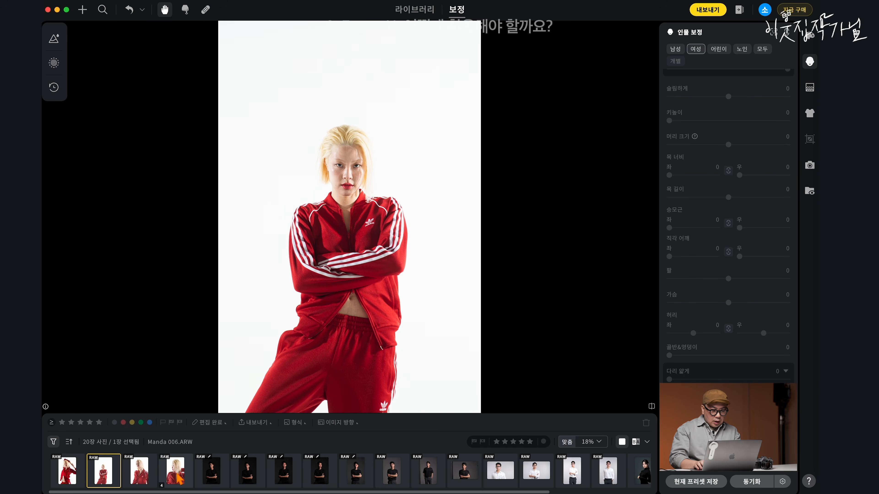
key("Right")
key("Right")
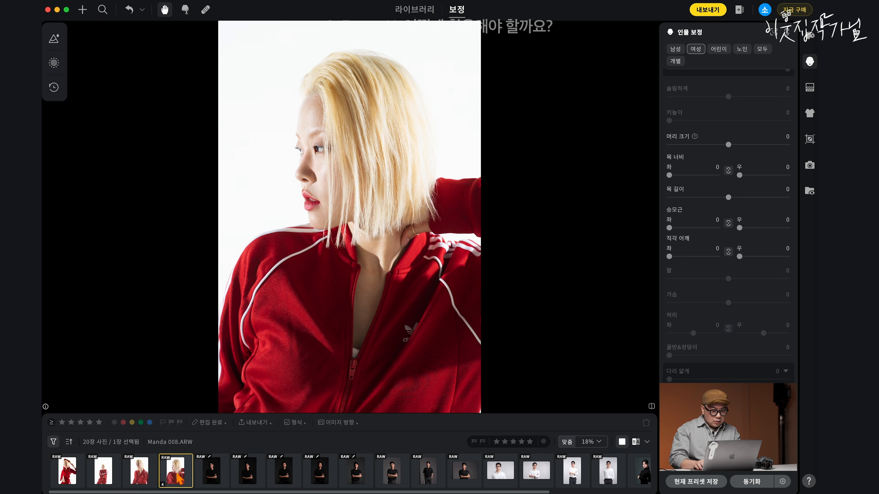
key("Left")
key("Left")
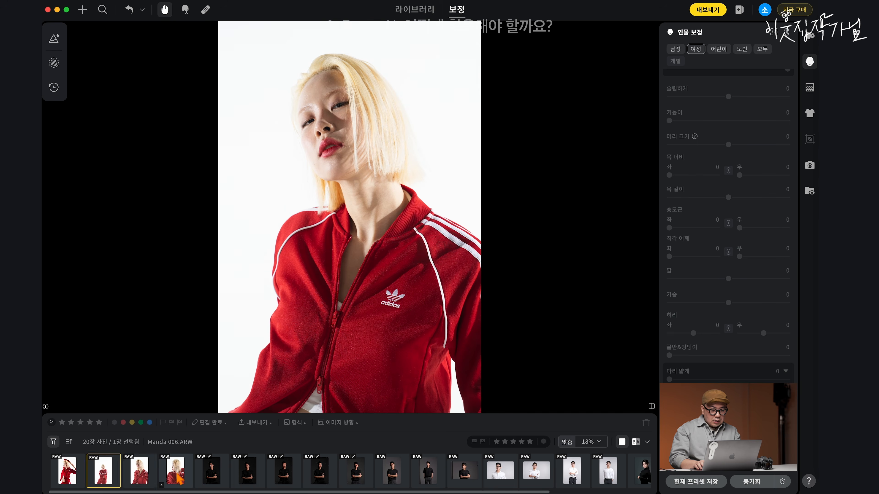
key("Left")
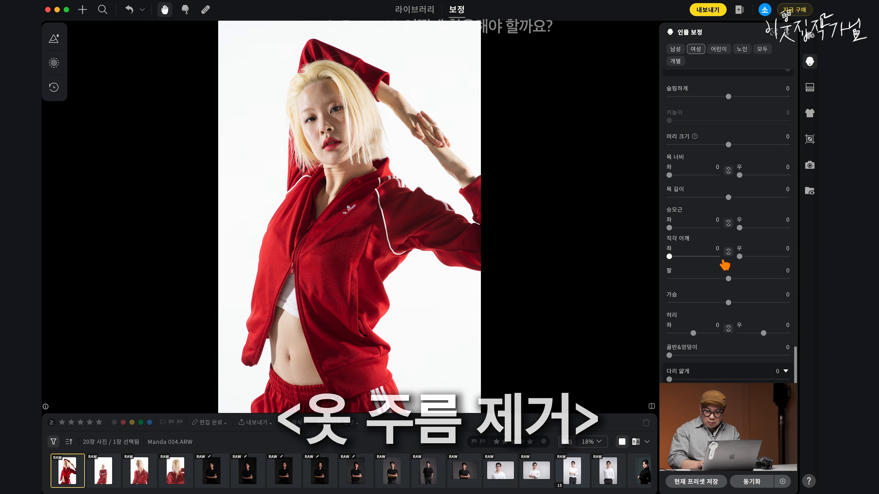
Step: Set the women's clothing wrinkle removal (옷 주름 제거) to 100 on Manda 004.ARW and compare the result with the original
scroll(723, 261, "up", 4)
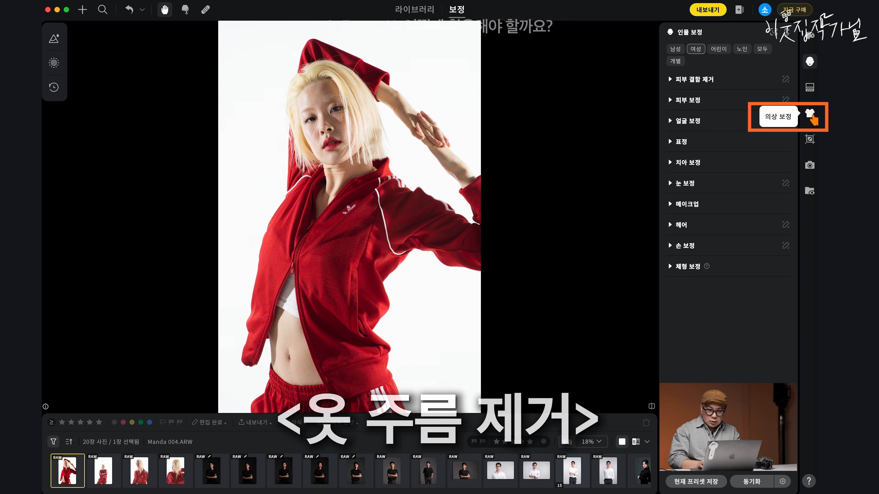
left_click(811, 114)
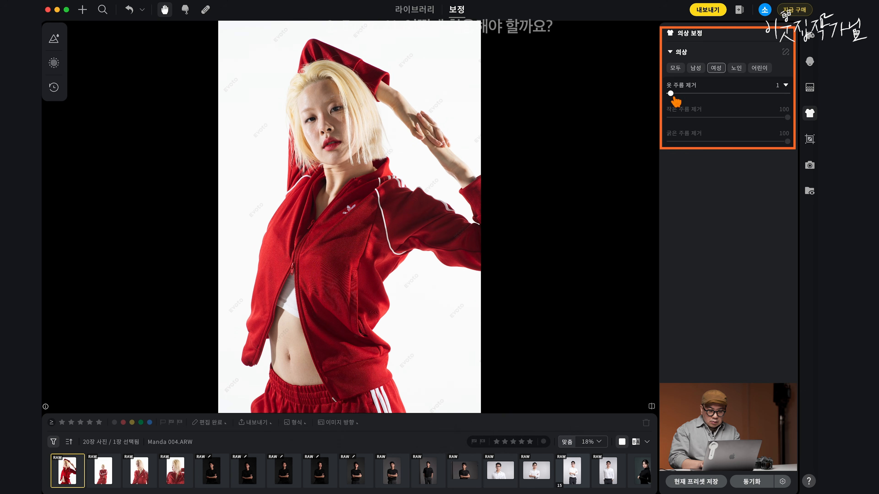
left_click_drag(673, 97, 788, 95)
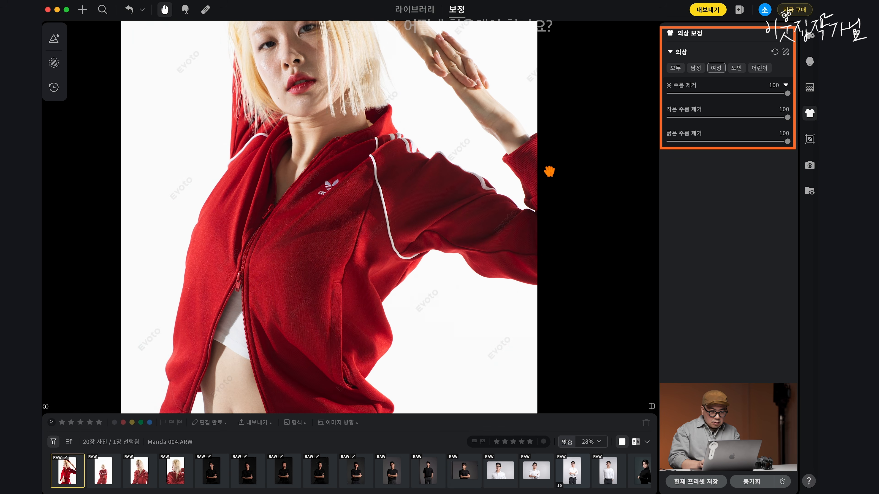
key("backslash")
key("backslash")
key("backslash")
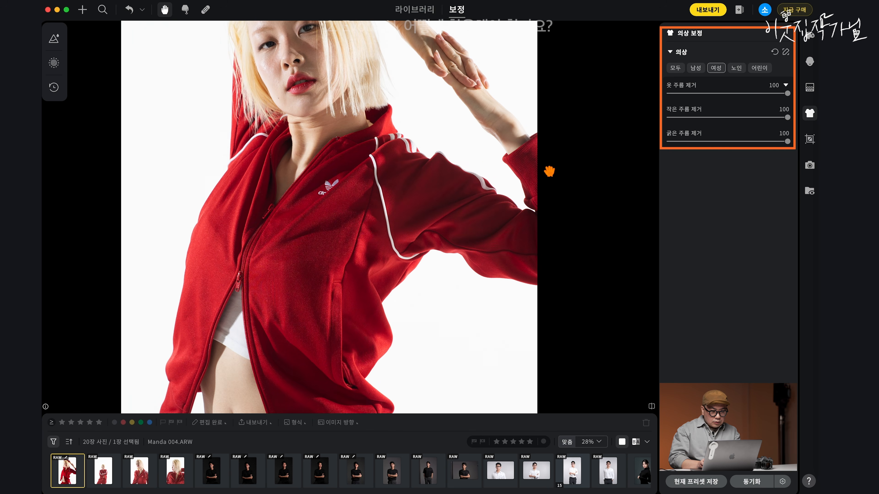
key("backslash")
key("backslash")
key("backslash")
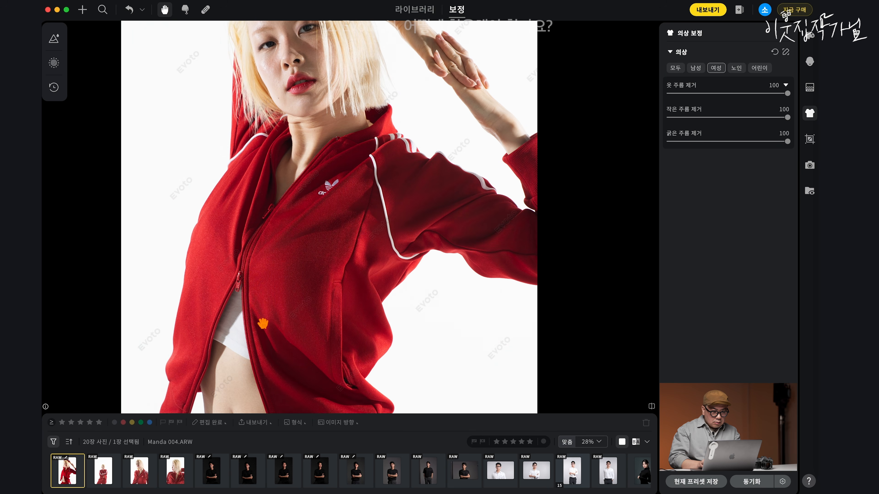
Step: Synchronize the wrinkle removal across the four red tracksuit photos through Manda 008.ARW and inspect that photo's jacket fabric up close
left_click(177, 479, "shift")
left_click(752, 482)
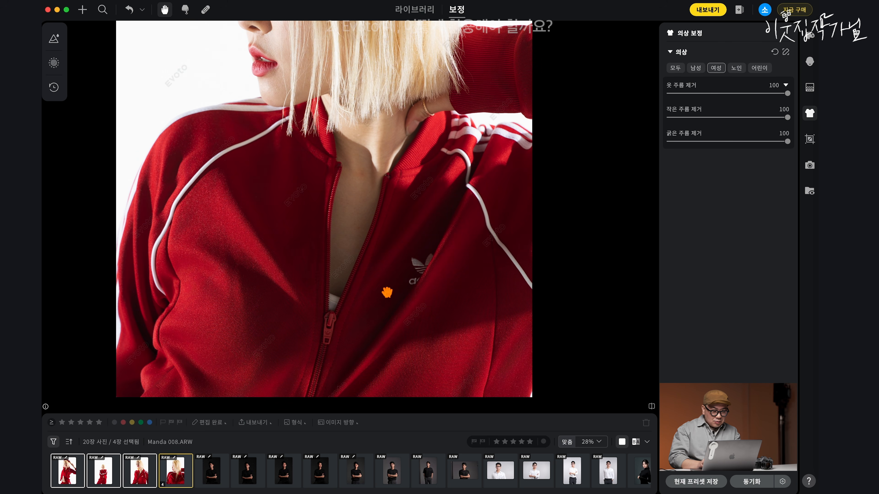
left_click_drag(219, 284, 238, 364)
scroll(241, 275, "up", 5)
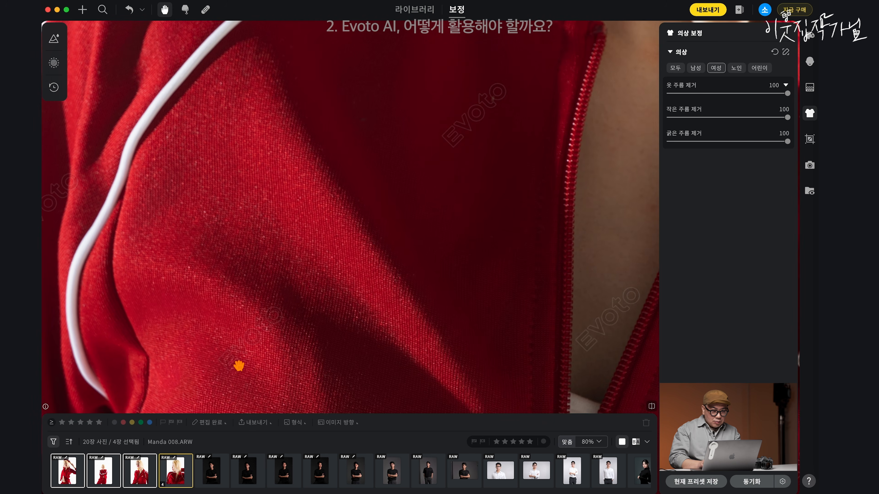
left_click_drag(237, 254, 241, 232)
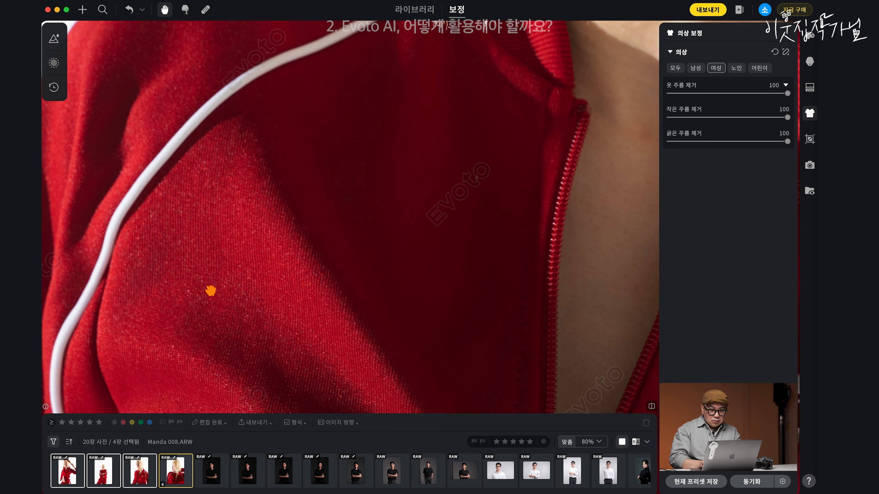
scroll(211, 291, "down", 6)
left_click_drag(235, 291, 249, 187)
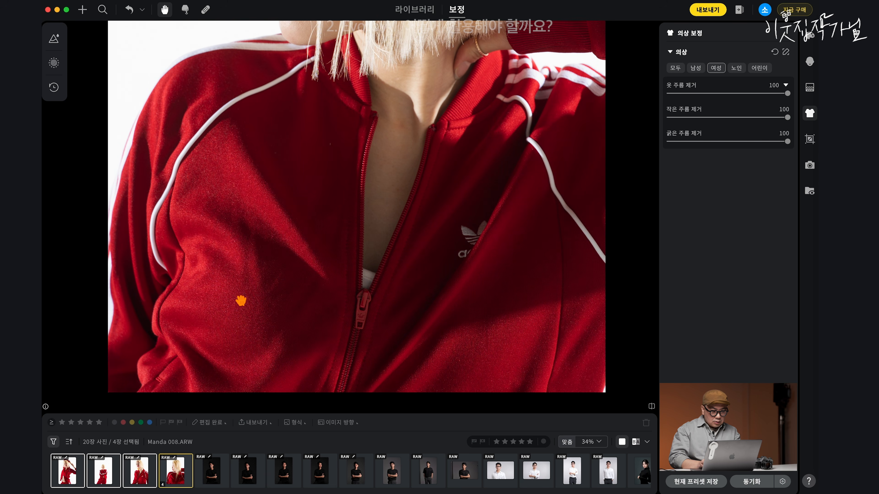
Step: Compare Manda 007.ARW's jacket with its original and examine the remaining folds on Manda 008.ARW
left_click(144, 471)
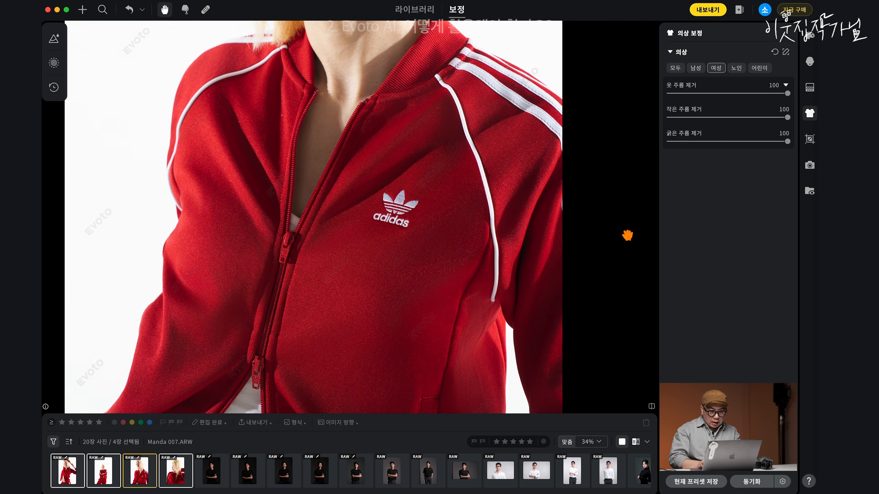
key("backslash")
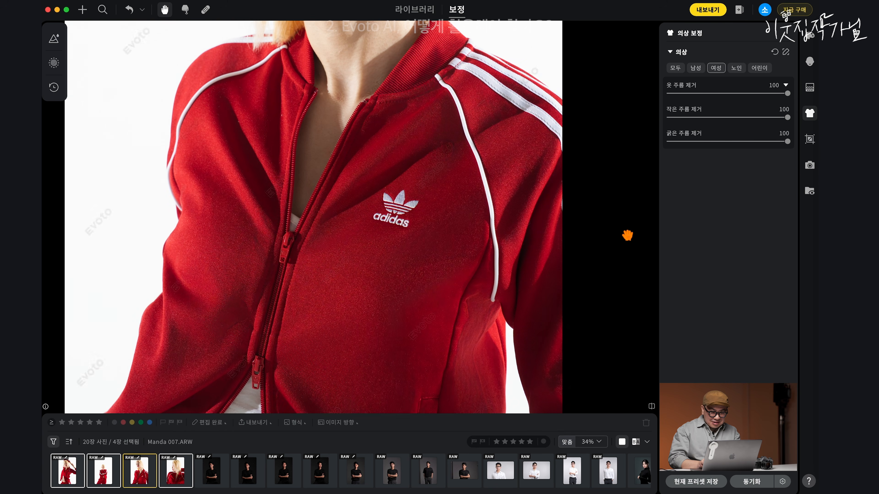
key("Right")
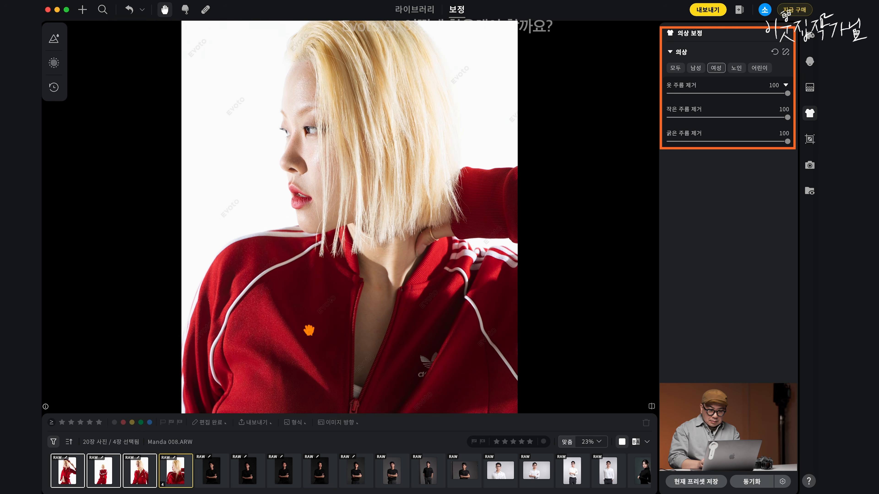
scroll(308, 325, "up", 3)
left_click_drag(265, 308, 314, 200)
scroll(329, 173, "down", 2)
left_click_drag(449, 192, 447, 212)
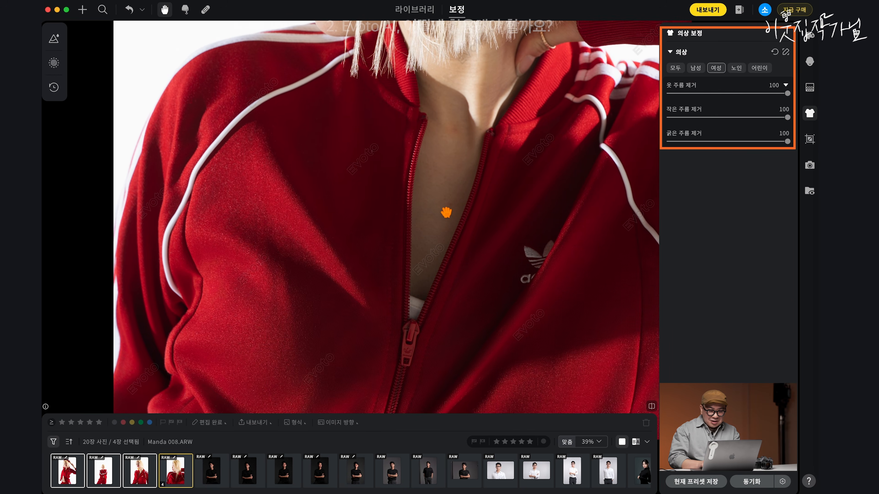
Step: Try coarse wrinkle removal (굵은 주름 제거) at 0 on Manda 008.ARW, restore it to 100 and inspect the jacket
double_click(723, 141)
left_click_drag(742, 118, 807, 122)
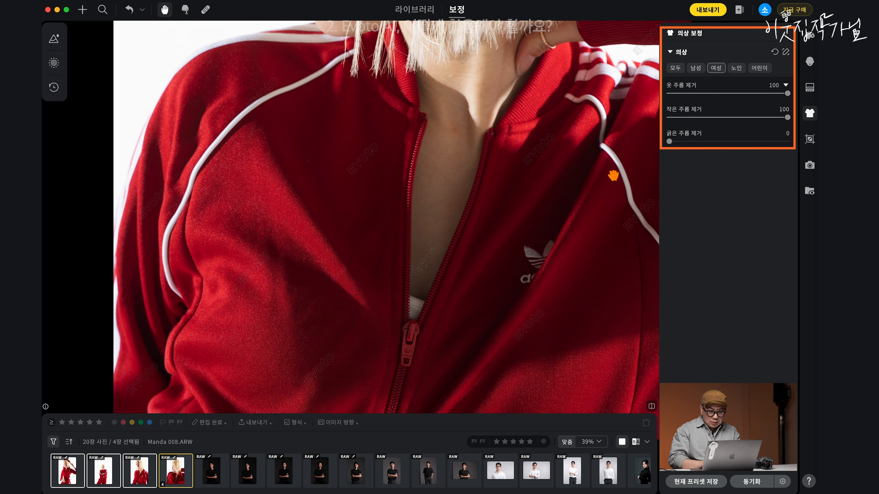
left_click_drag(705, 142, 791, 142)
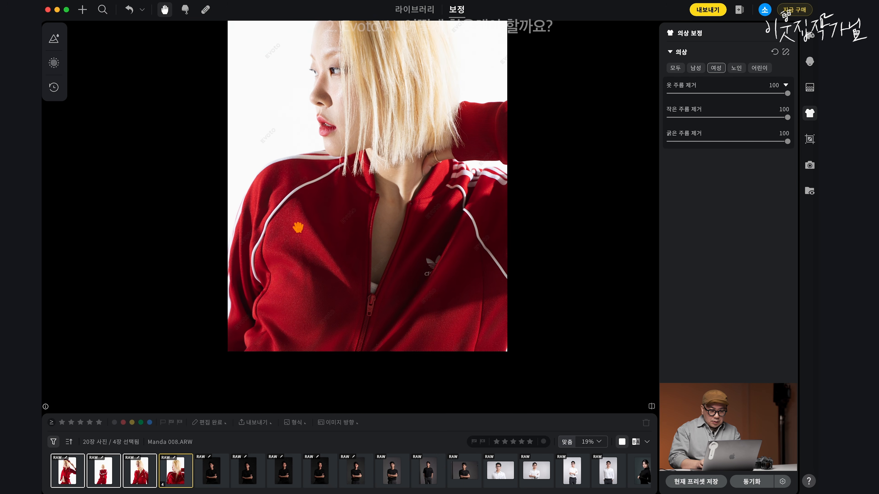
scroll(301, 213, "up", 3)
scroll(300, 214, "down", 5)
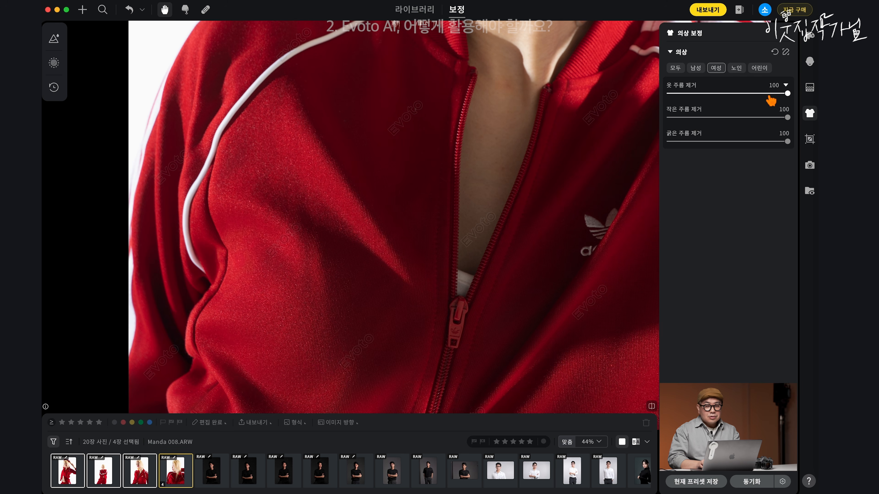
Step: Set the overall clothing wrinkle removal (옷 주름 제거) to 75 on Manda 008.ARW and look over the jacket
left_click_drag(768, 94, 758, 93)
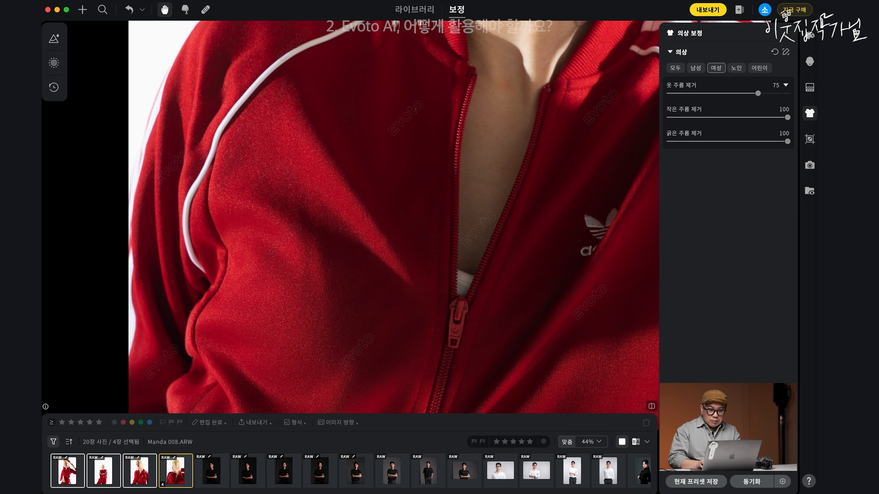
left_click_drag(589, 161, 410, 140)
left_click_drag(469, 187, 486, 245)
left_click_drag(458, 169, 460, 236)
left_click_drag(400, 77, 449, 327)
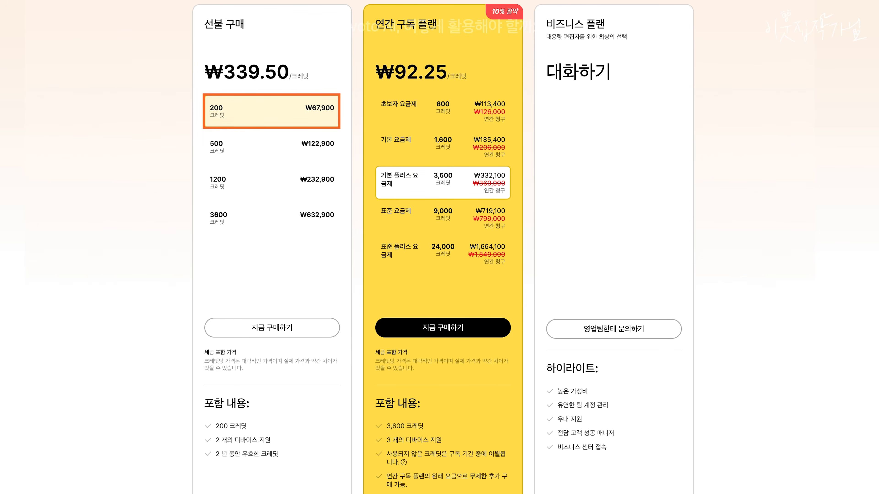
Step: On the Evoto pricing page, compare the 500-credit prepaid option with the 800-credit annual beginner plan (초보자 요금제)
left_click(271, 147)
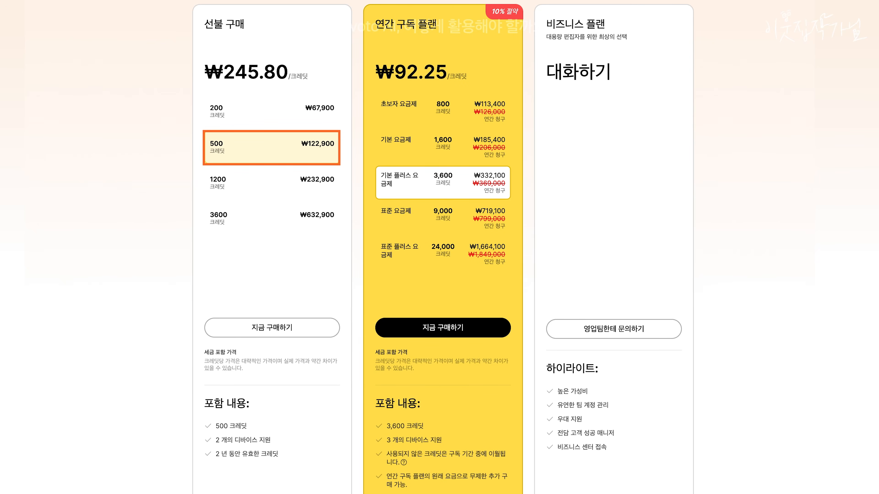
left_click(443, 112)
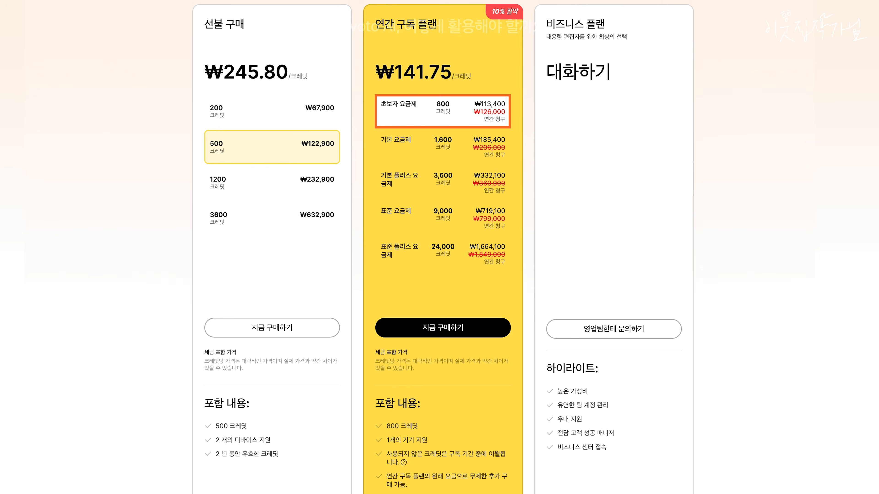